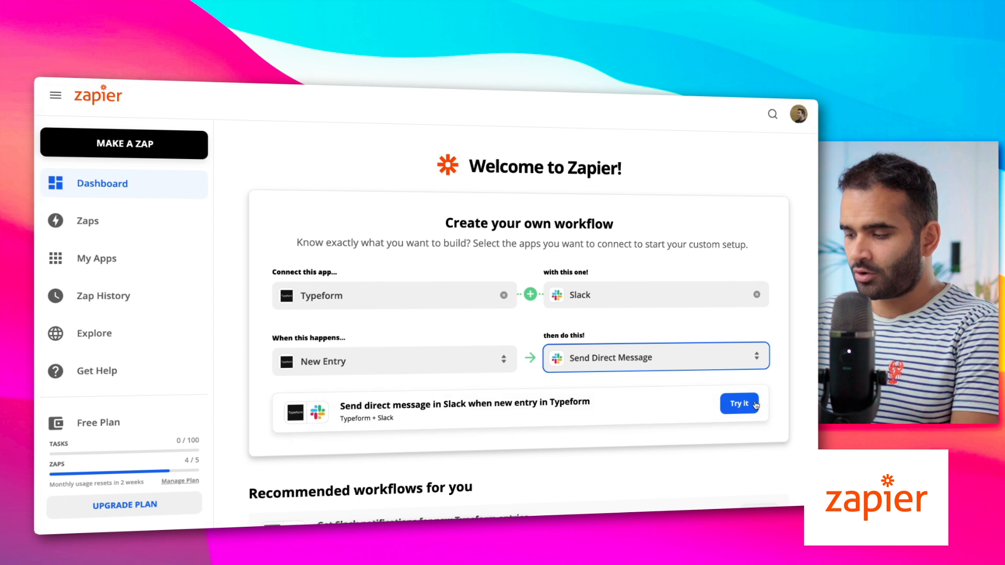
# Start the Typeform-to-Slack zap and connect the Typeform account to its trigger
pyautogui.click(611, 382)
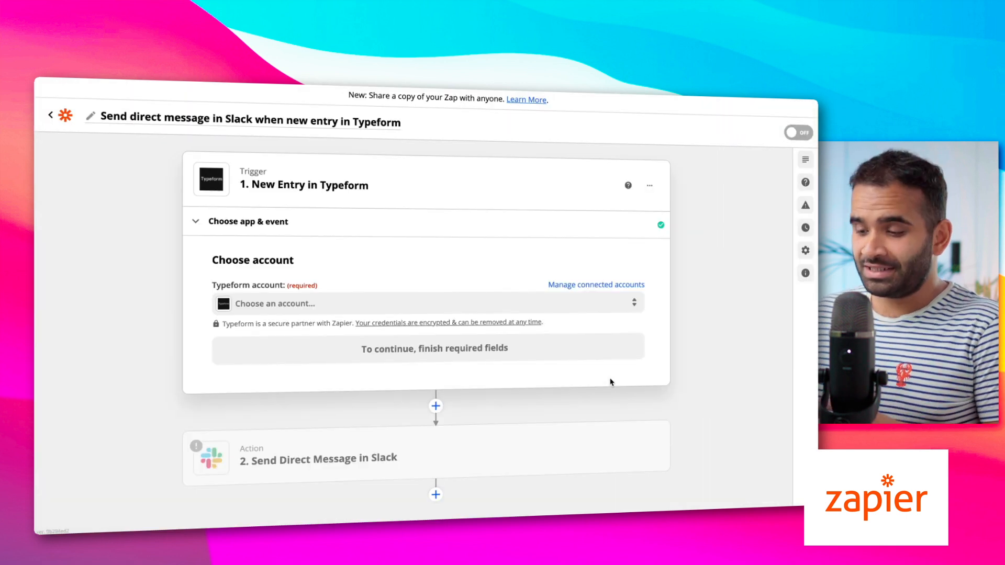
pyautogui.click(322, 312)
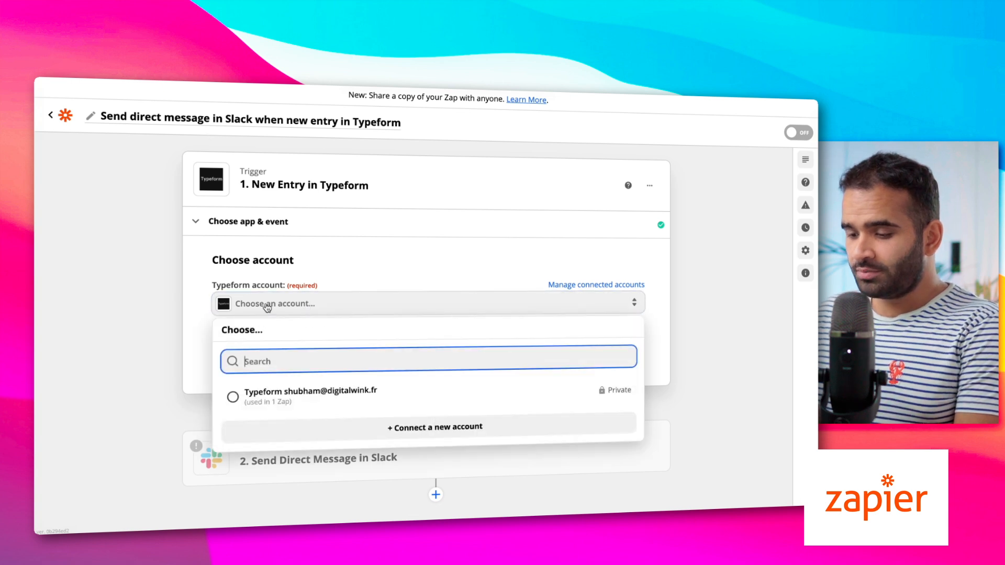
pyautogui.click(324, 395)
pyautogui.click(329, 360)
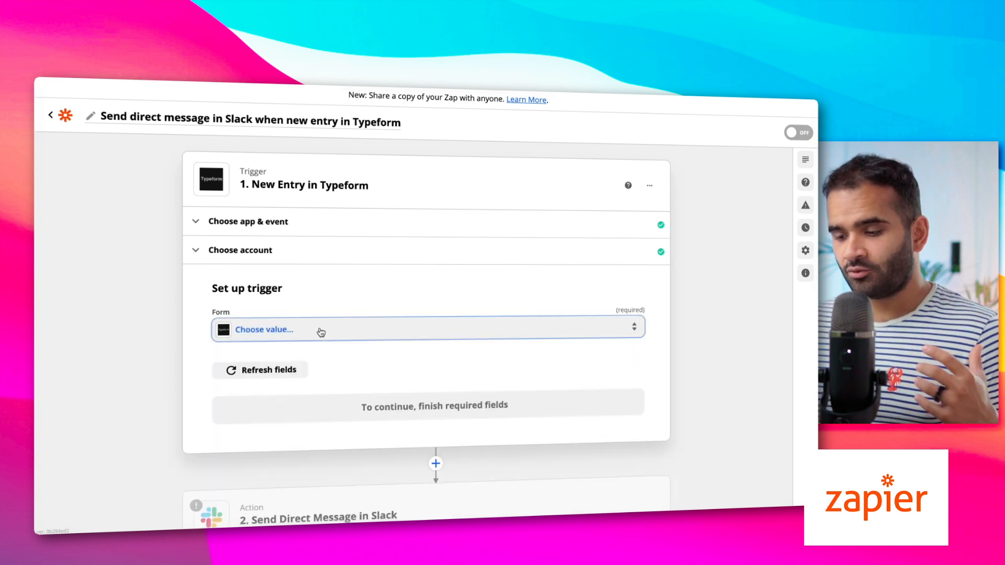
# Set the trigger form to My typeform, test it and accept sample Entry A
pyautogui.click(321, 330)
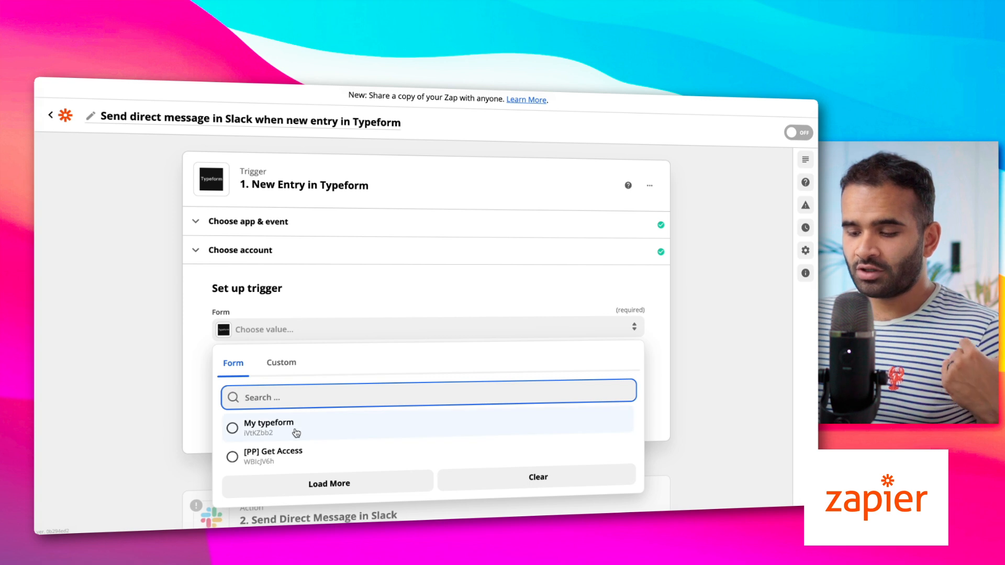
pyautogui.click(296, 433)
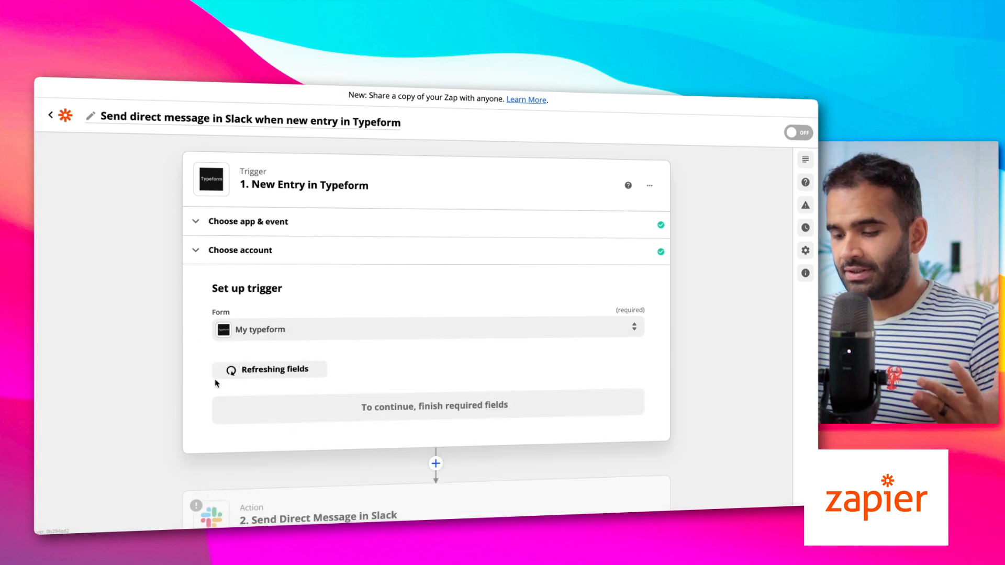
pyautogui.click(308, 410)
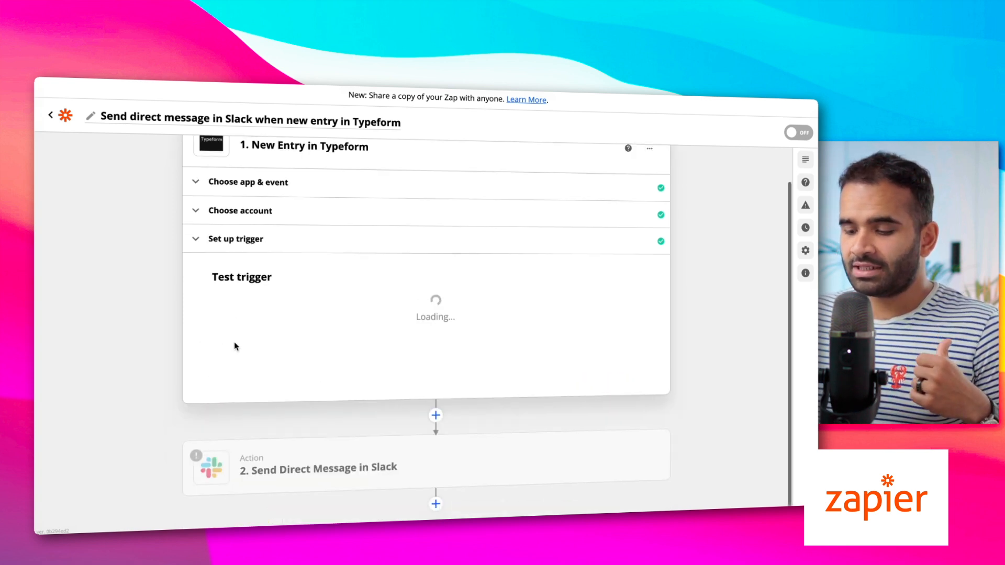
pyautogui.click(430, 429)
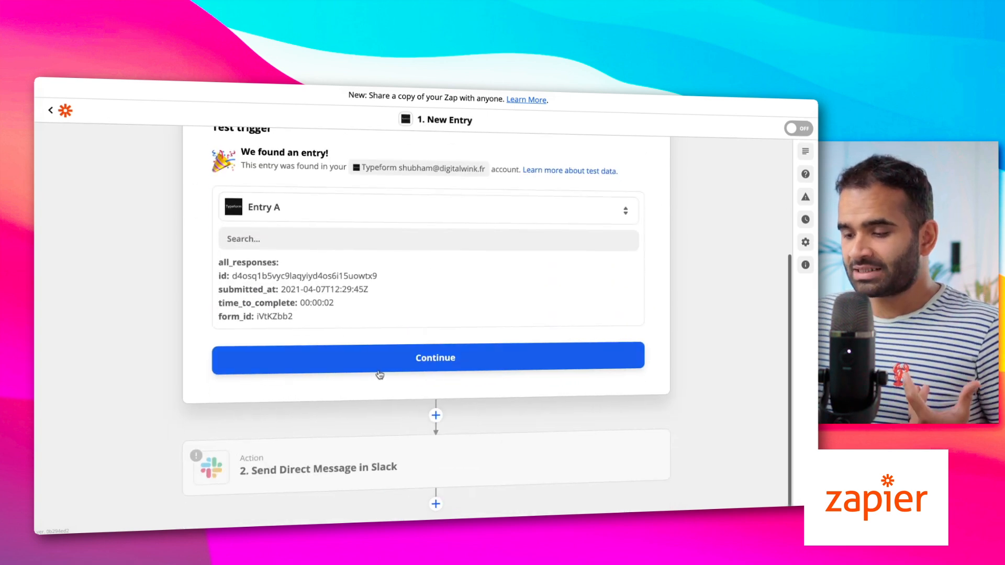
pyautogui.click(377, 367)
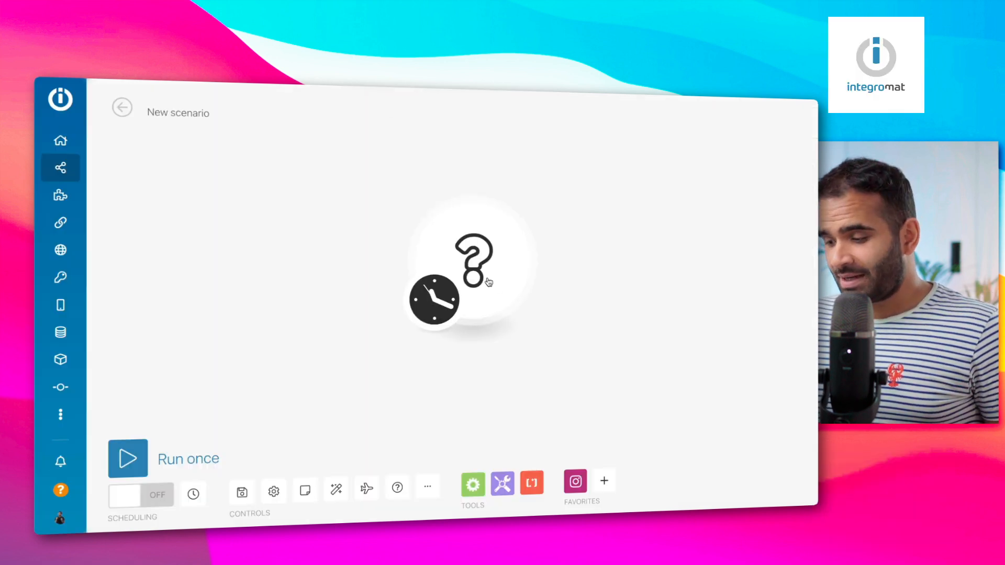
# Add a Typeform List Responses module as the scenario's first app and close its connection dialog
pyautogui.click(488, 282)
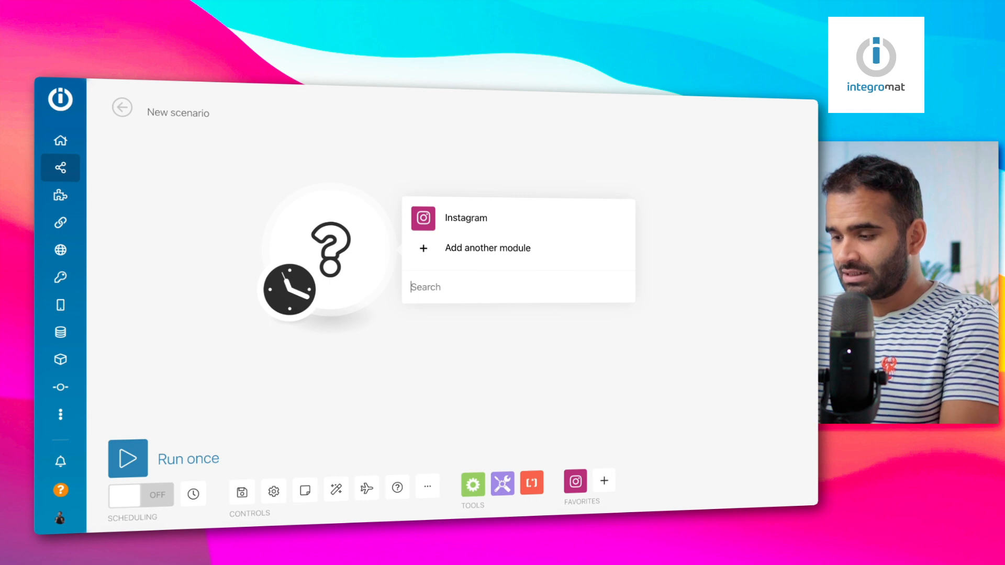
pyautogui.write('type')
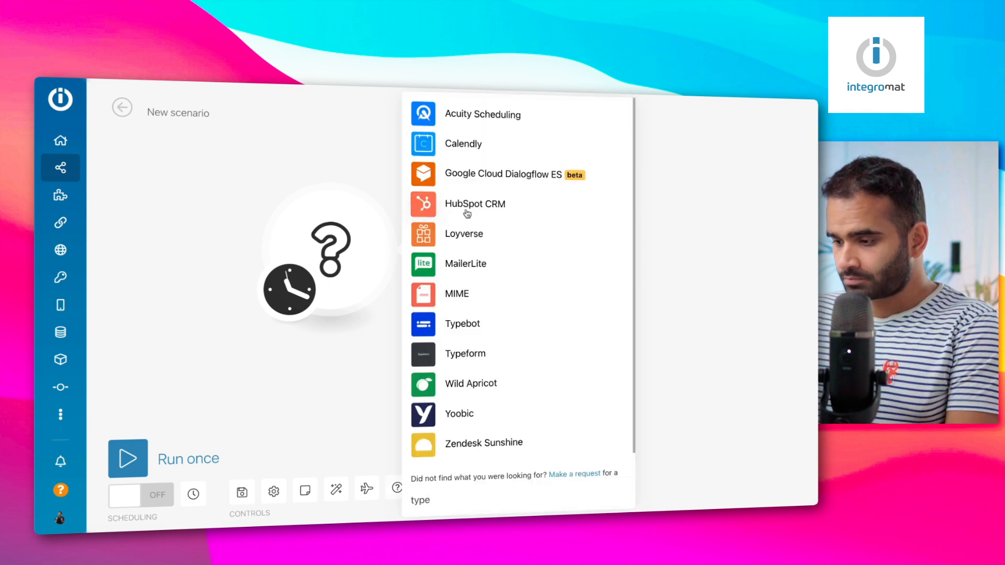
pyautogui.write('for')
pyautogui.click(467, 212)
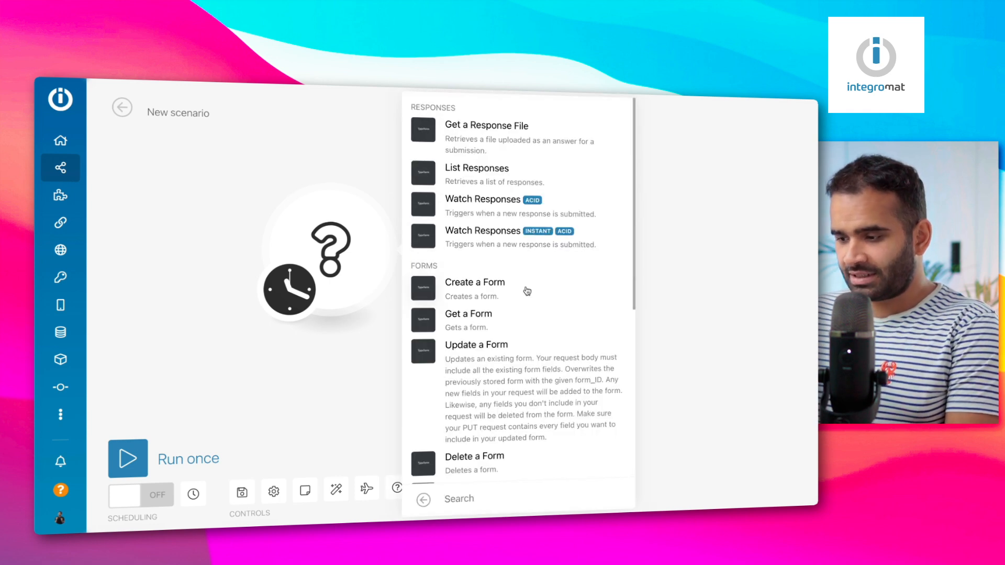
pyautogui.scroll(-5, 527, 291)
pyautogui.scroll(3, 527, 291)
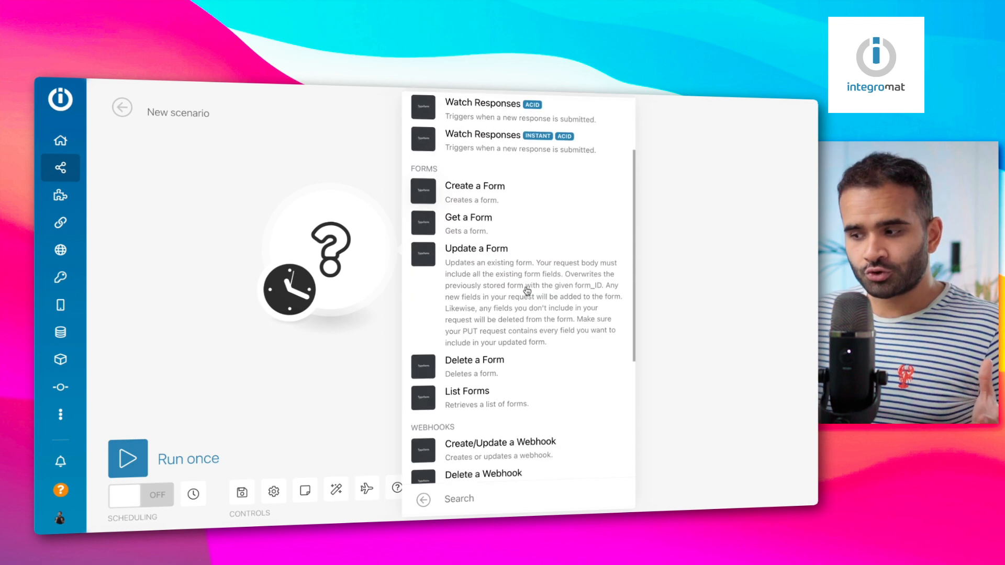
pyautogui.scroll(-4, 527, 291)
pyautogui.scroll(6, 527, 291)
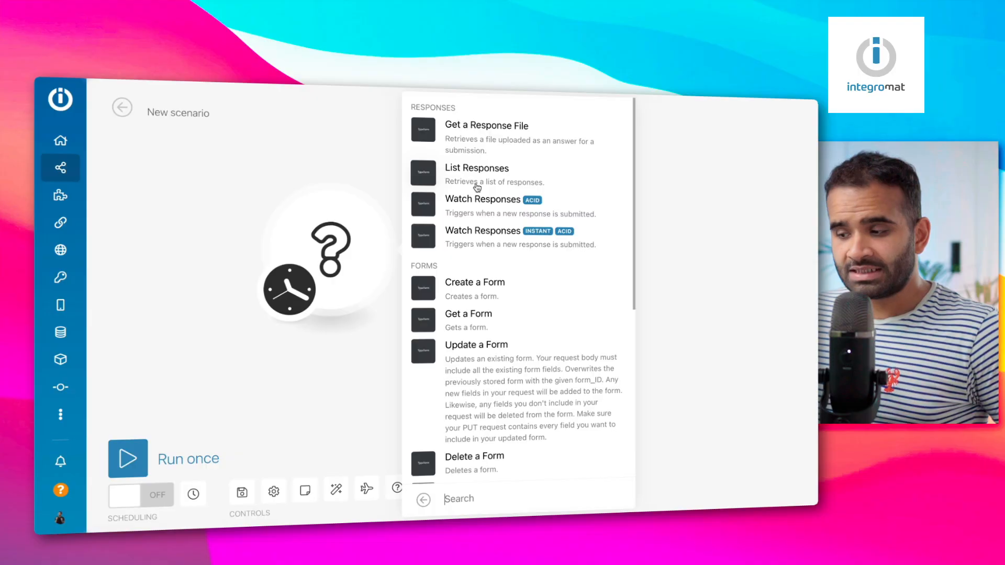
pyautogui.click(477, 186)
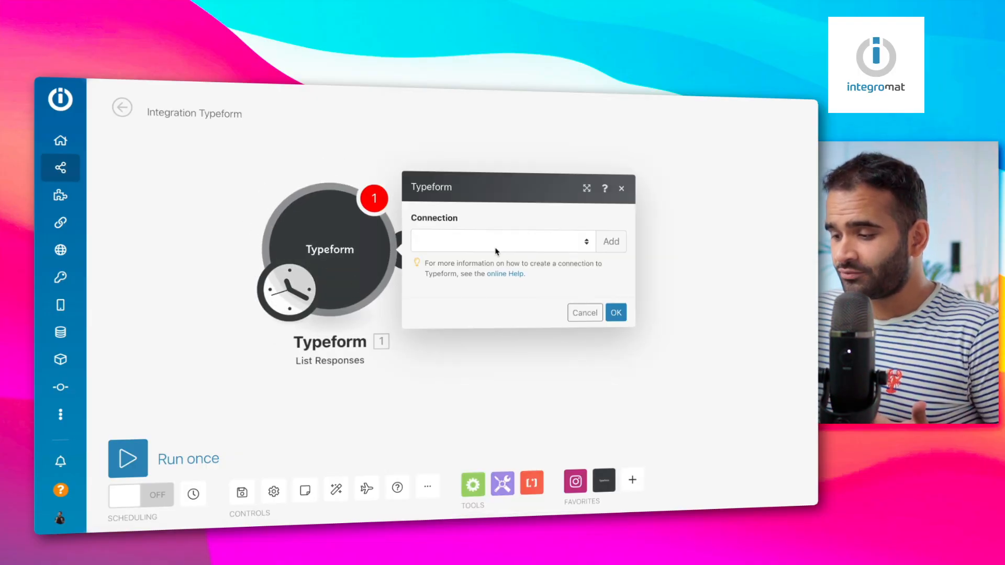
pyautogui.click(419, 380)
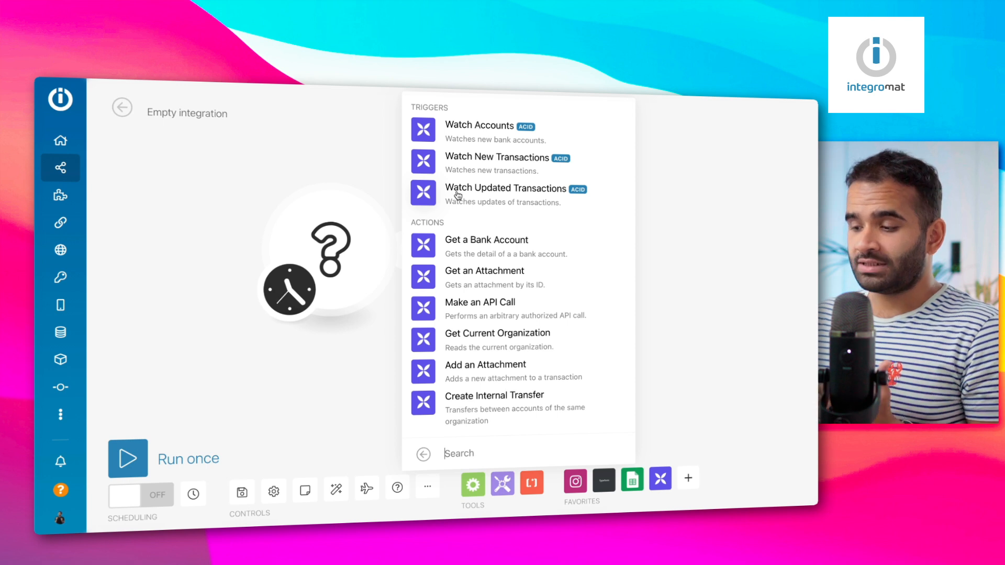
# Make Qonto Watch New Transactions the trigger and enter the account IBAN
pyautogui.click(477, 167)
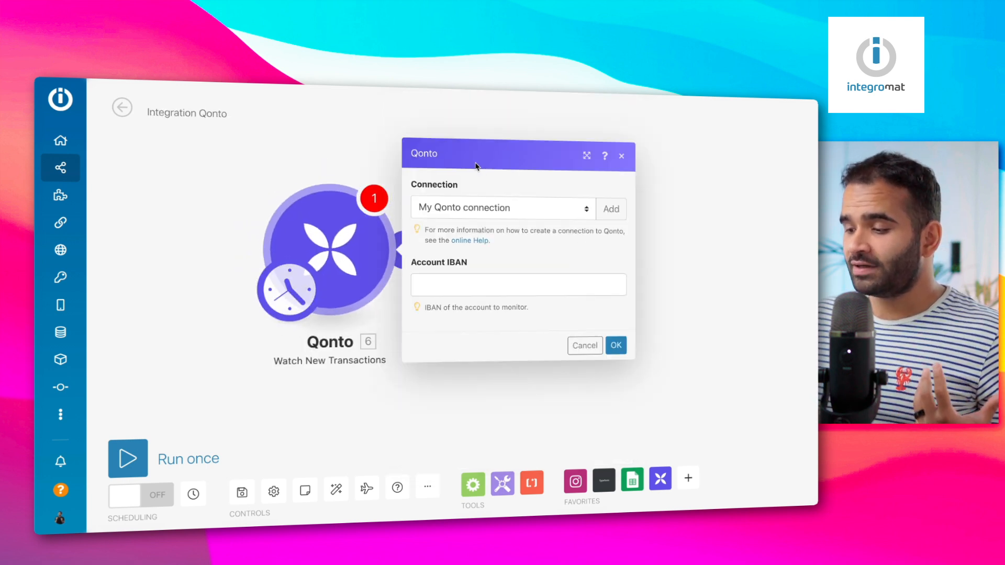
pyautogui.click(518, 285)
pyautogui.click(616, 345)
# Set the trigger to start from a specific date, then close the module dialogs
pyautogui.click(423, 234)
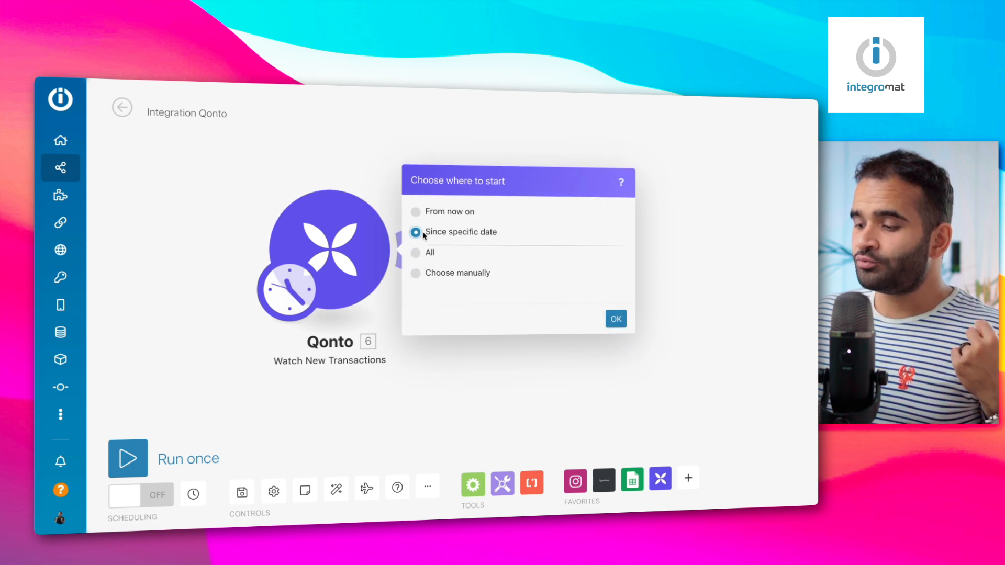
pyautogui.click(420, 286)
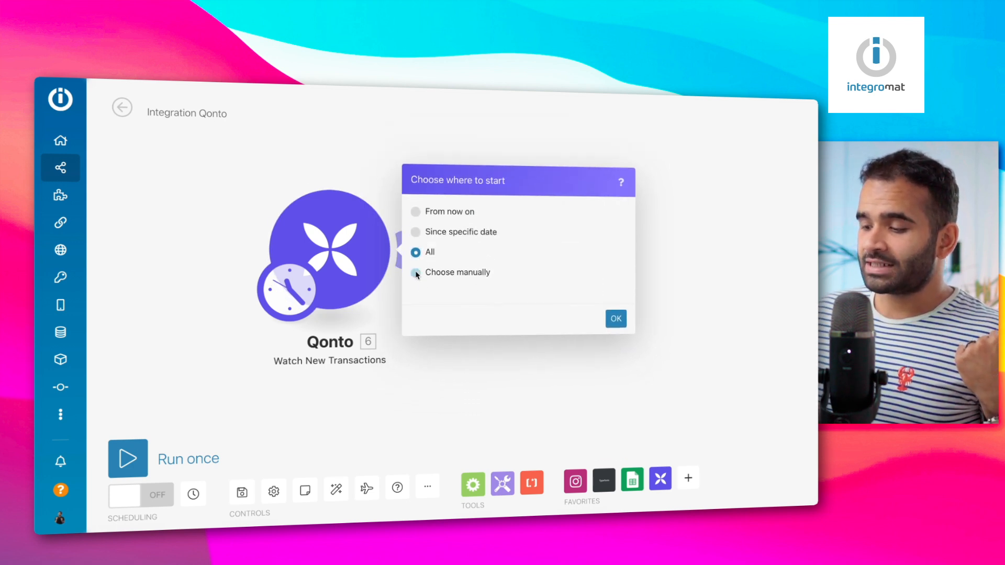
pyautogui.click(413, 272)
pyautogui.click(424, 214)
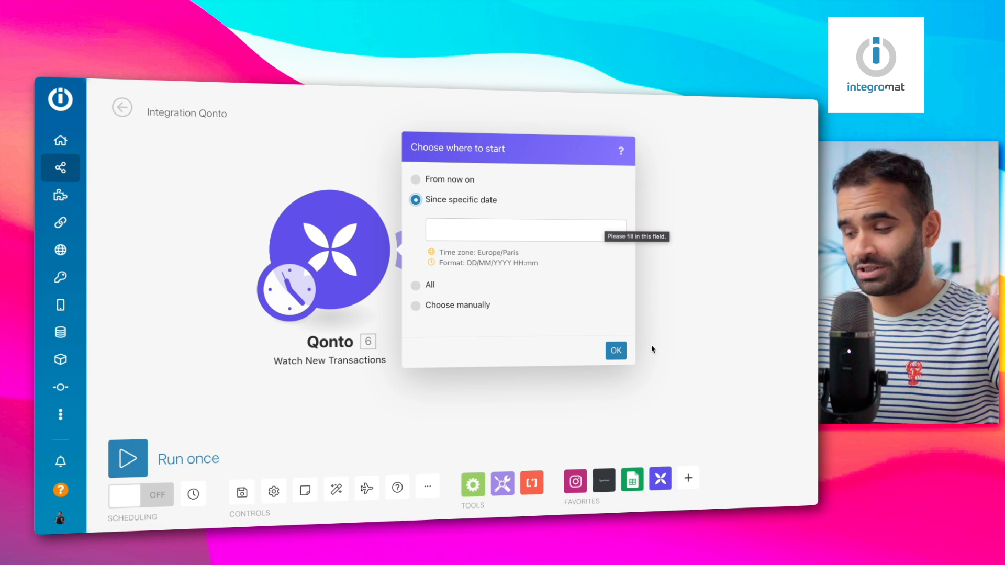
pyautogui.click(616, 358)
pyautogui.click(652, 375)
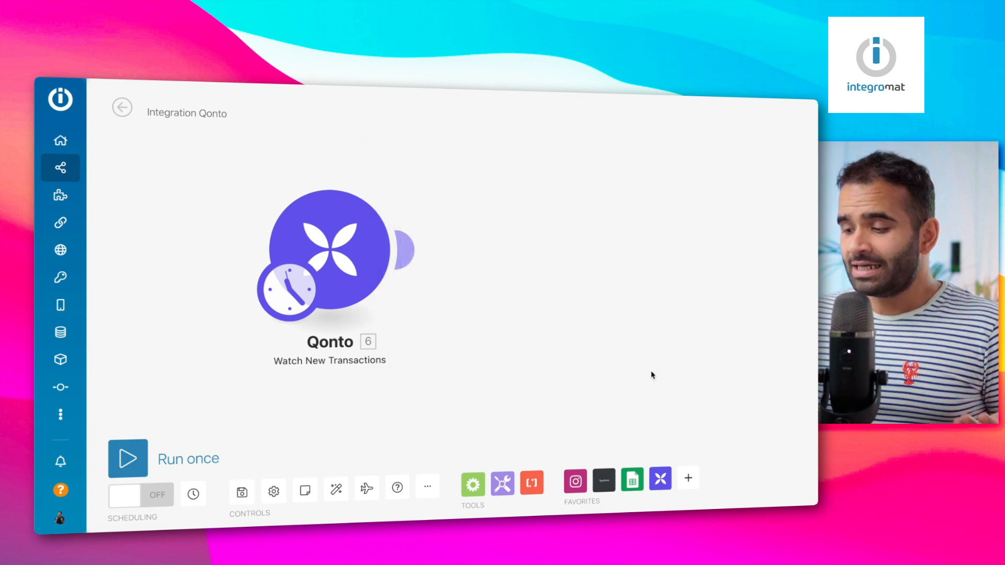
pyautogui.click(330, 246)
pyautogui.click(387, 372)
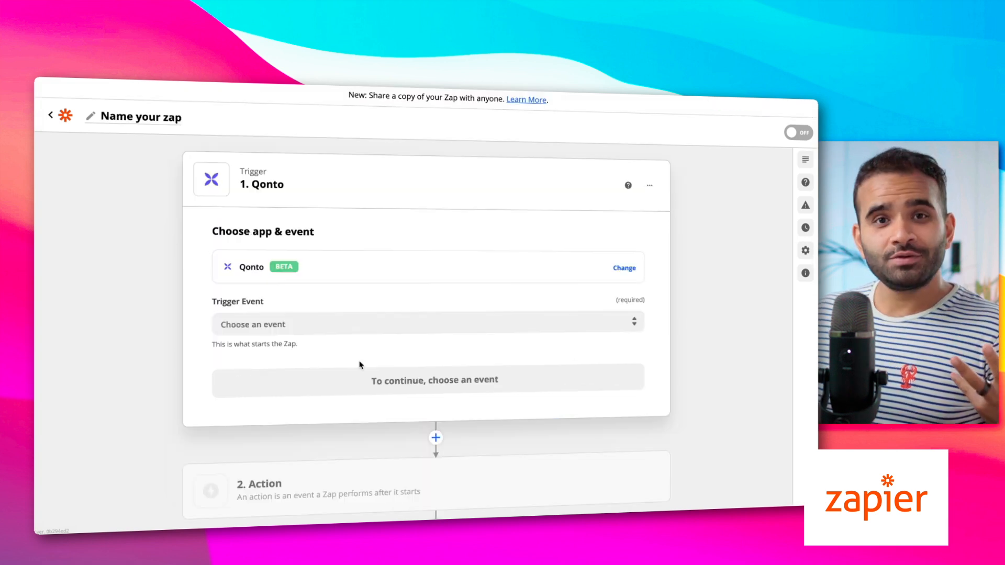
# Choose New Transaction as the Qonto trigger event in Zapier
pyautogui.click(348, 327)
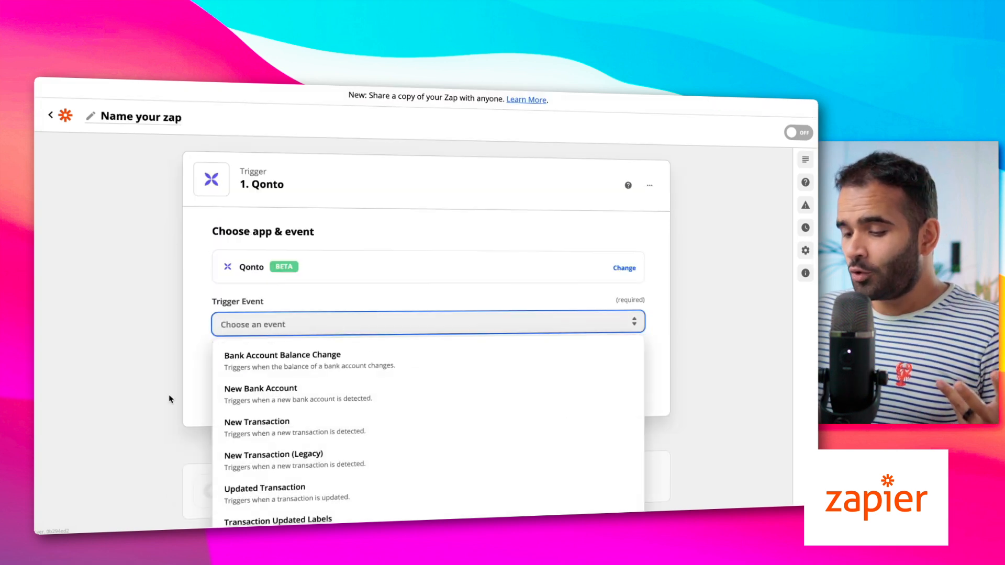
pyautogui.scroll(-2, 169, 399)
pyautogui.scroll(-4, 280, 411)
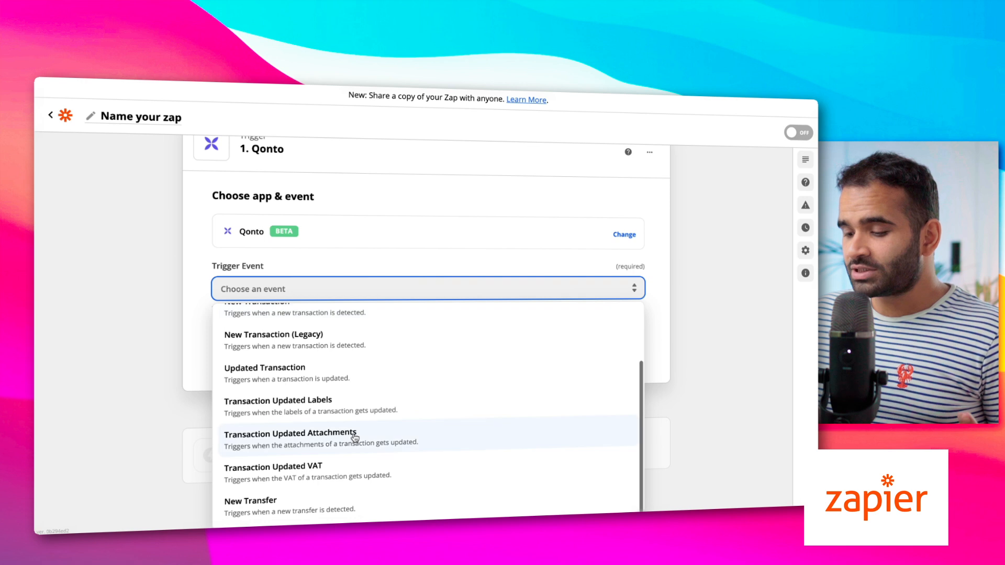
pyautogui.scroll(4, 361, 413)
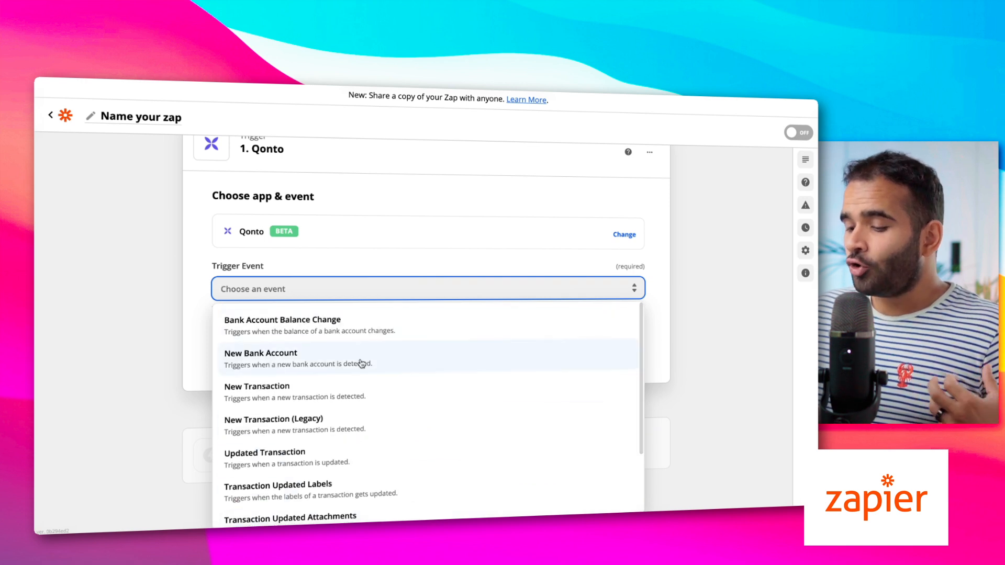
pyautogui.click(252, 389)
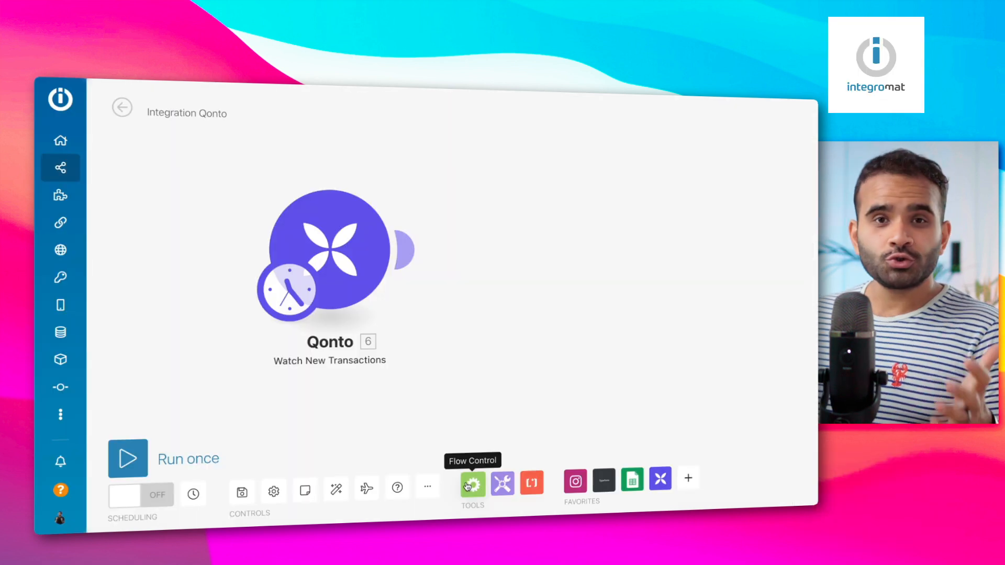
# Browse the flow control modules, then bring up the Text parser tools
pyautogui.click(468, 487)
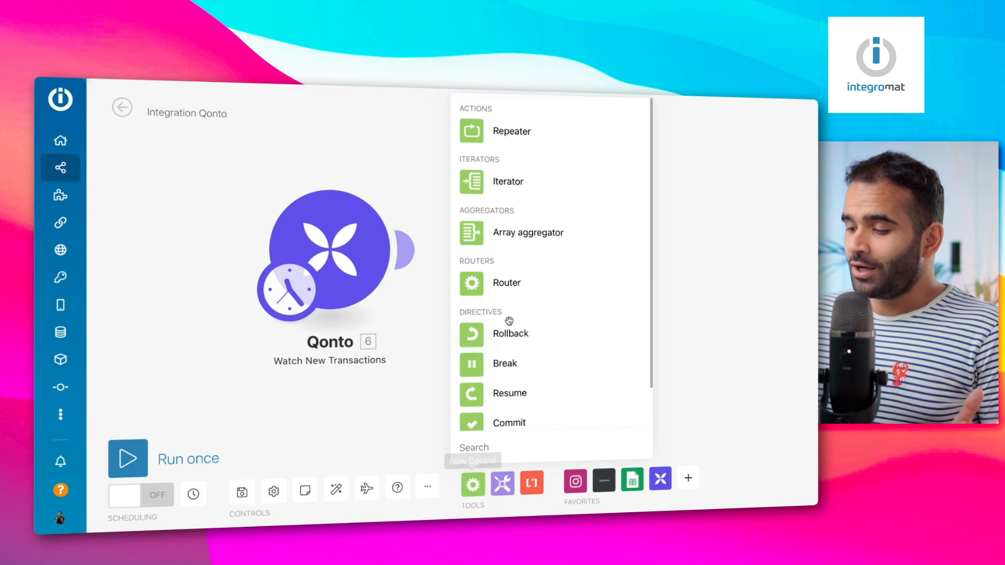
pyautogui.scroll(-1, 484, 336)
pyautogui.scroll(1, 484, 335)
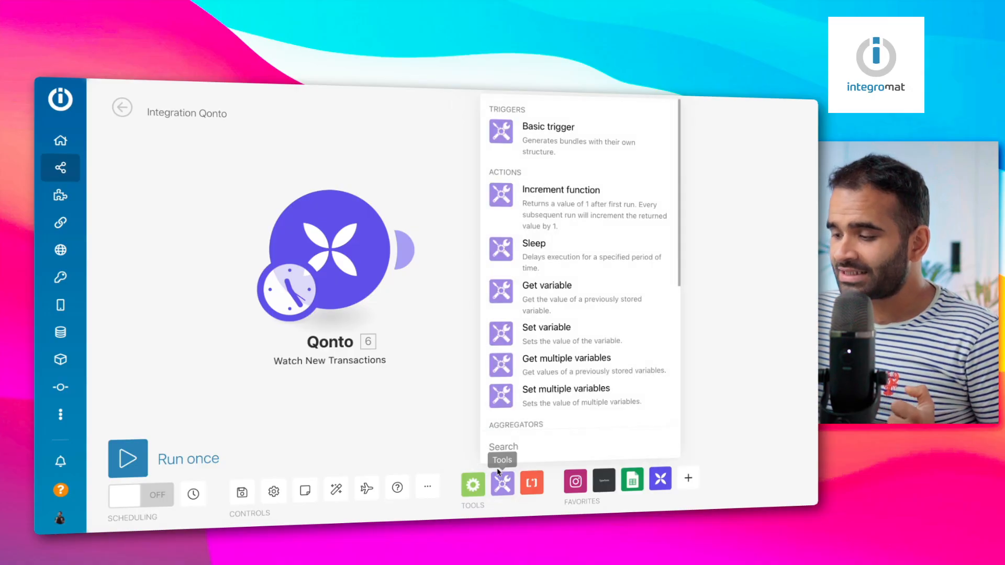
pyautogui.scroll(-5, 552, 272)
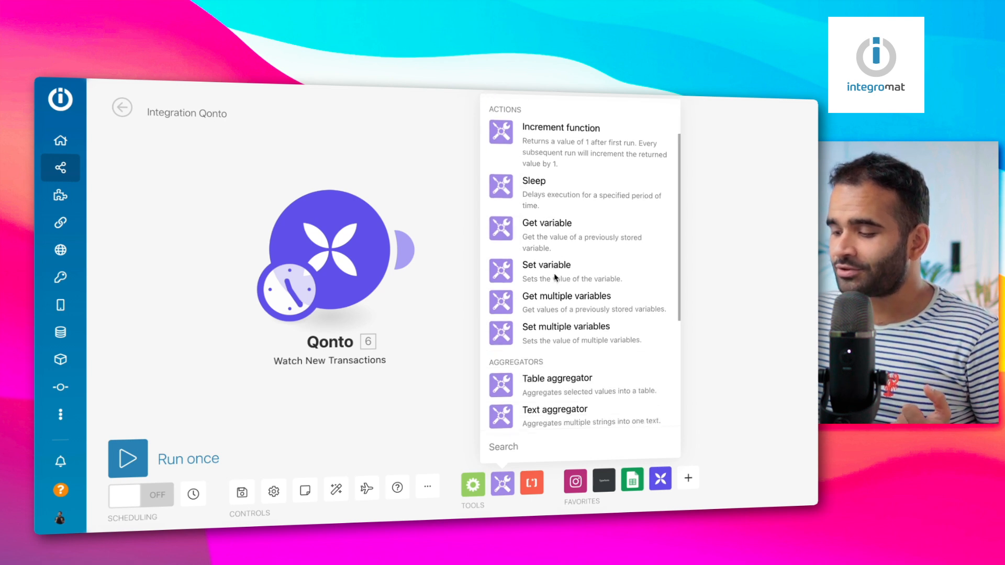
pyautogui.scroll(-2, 554, 273)
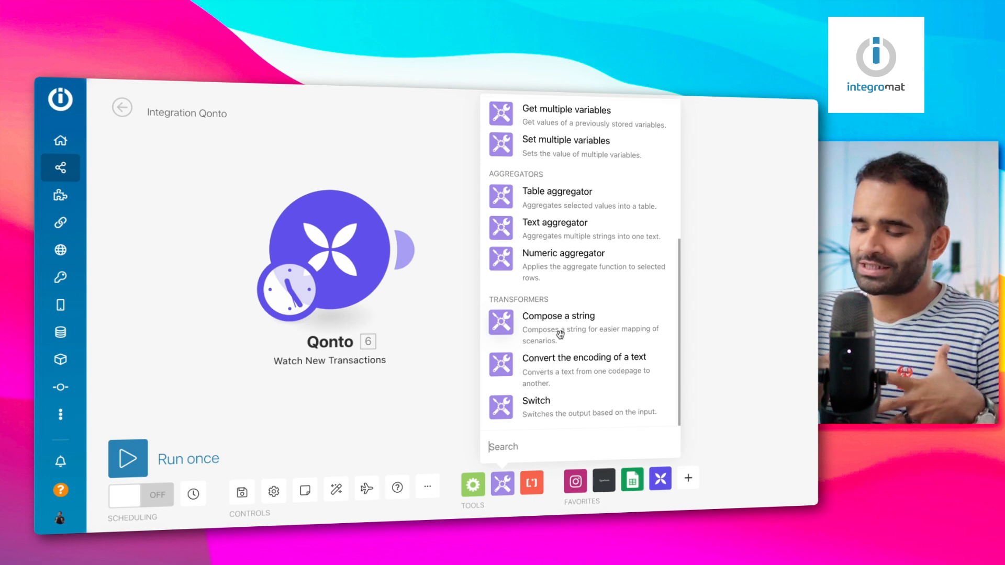
pyautogui.click(530, 484)
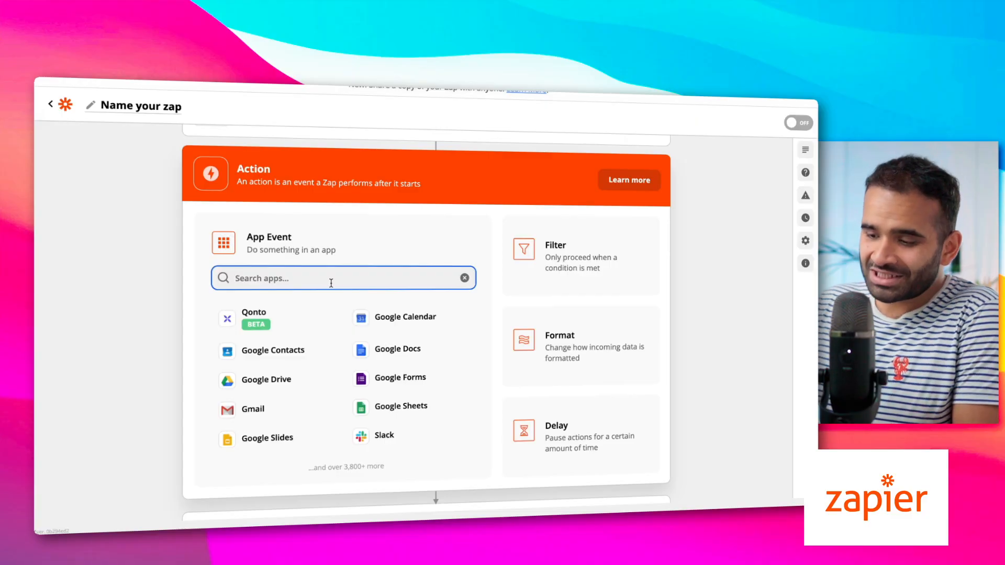
# Search 'za' and add a Formatter by Zapier Format step as the action
pyautogui.write('a')
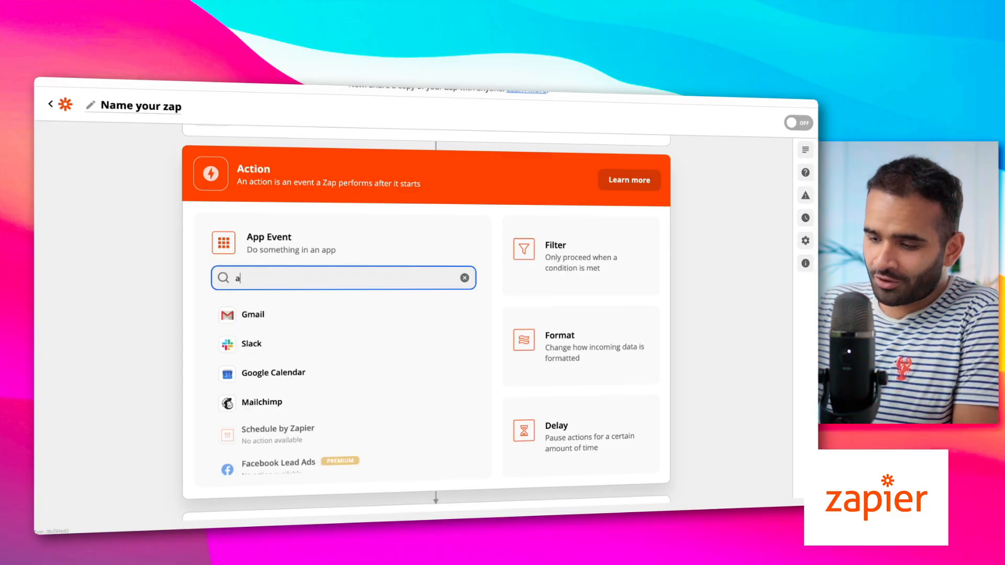
pyautogui.press('BackSpace')
pyautogui.write('zapier')
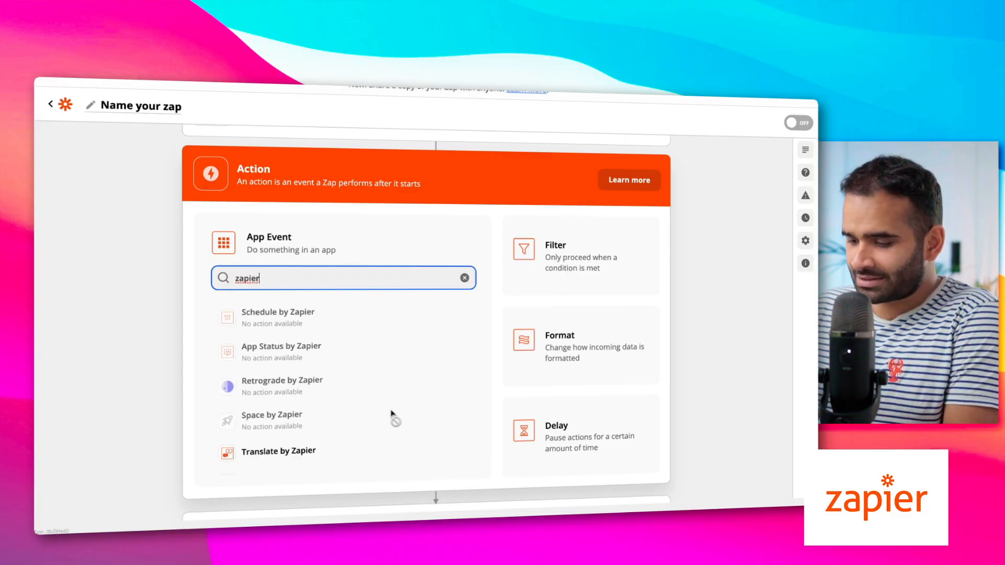
pyautogui.scroll(-3, 393, 416)
pyautogui.scroll(-10, 292, 375)
pyautogui.scroll(-4, 292, 376)
pyautogui.click(593, 360)
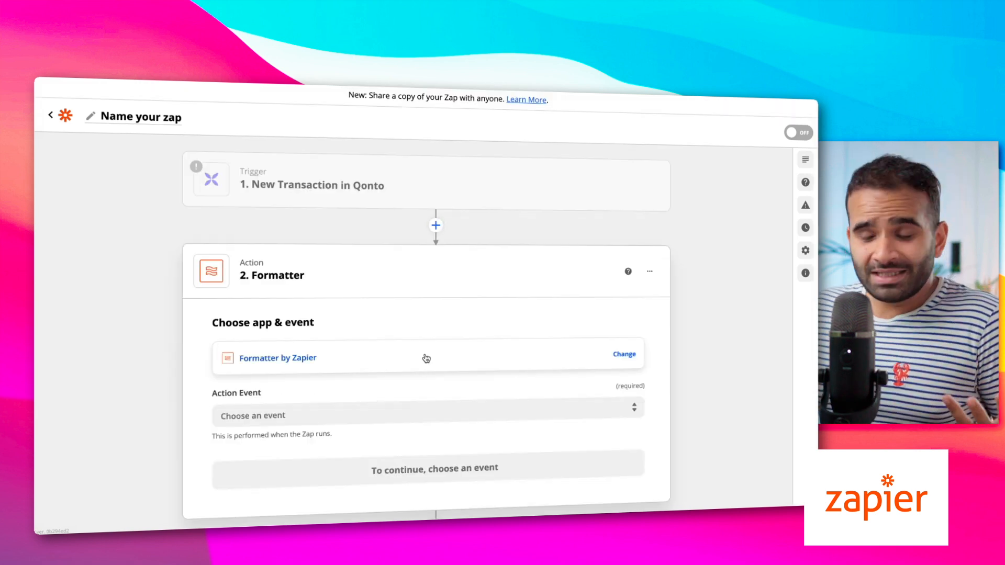
# Review the change-app options and Formatter action events without choosing one
pyautogui.click(426, 359)
pyautogui.click(189, 369)
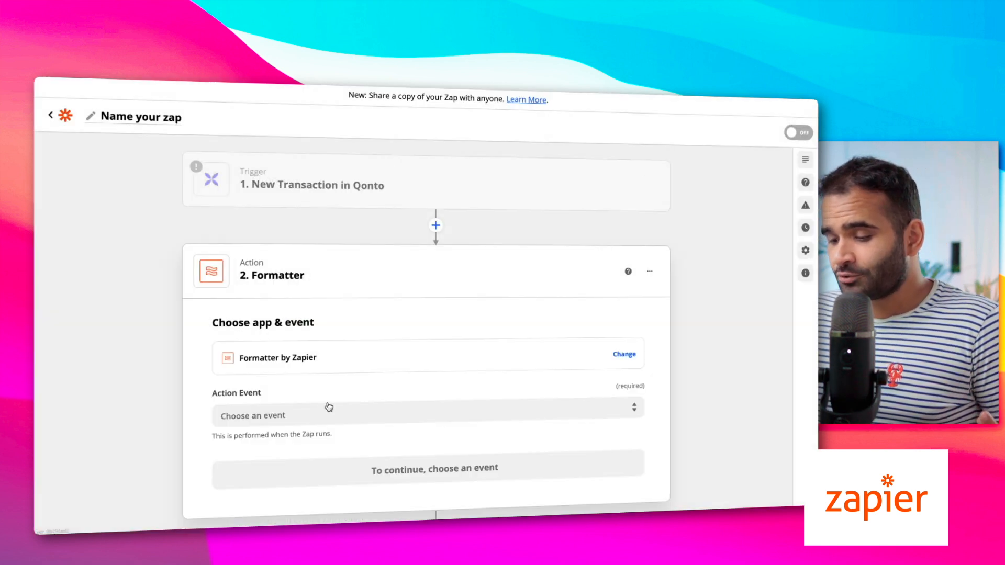
pyautogui.click(329, 413)
pyautogui.scroll(-3, 175, 439)
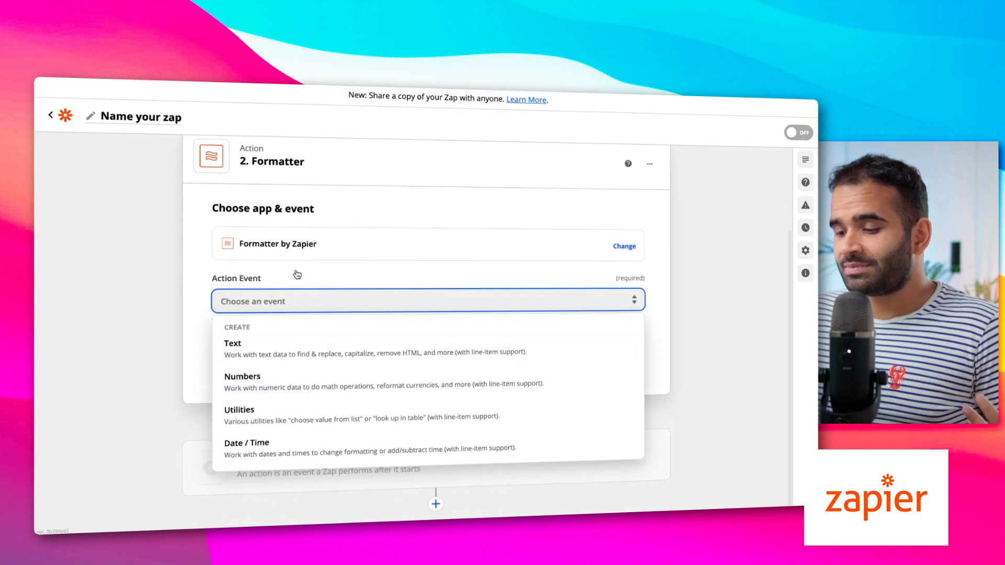
pyautogui.scroll(-1, 301, 380)
pyautogui.scroll(2, 301, 378)
pyautogui.click(302, 378)
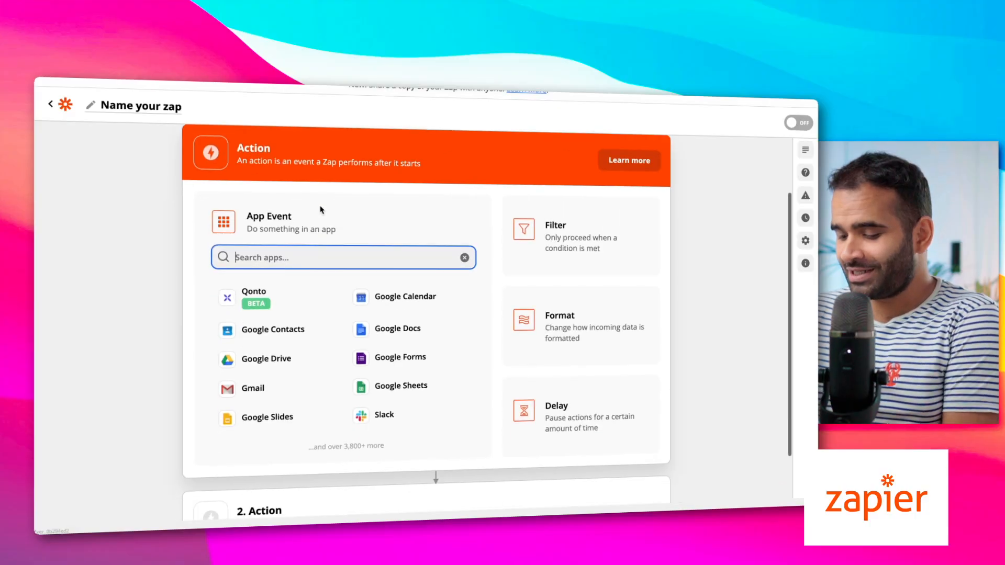
# Search 'fil' and add a Filter by Zapier step after the Qonto trigger
pyautogui.write('filt')
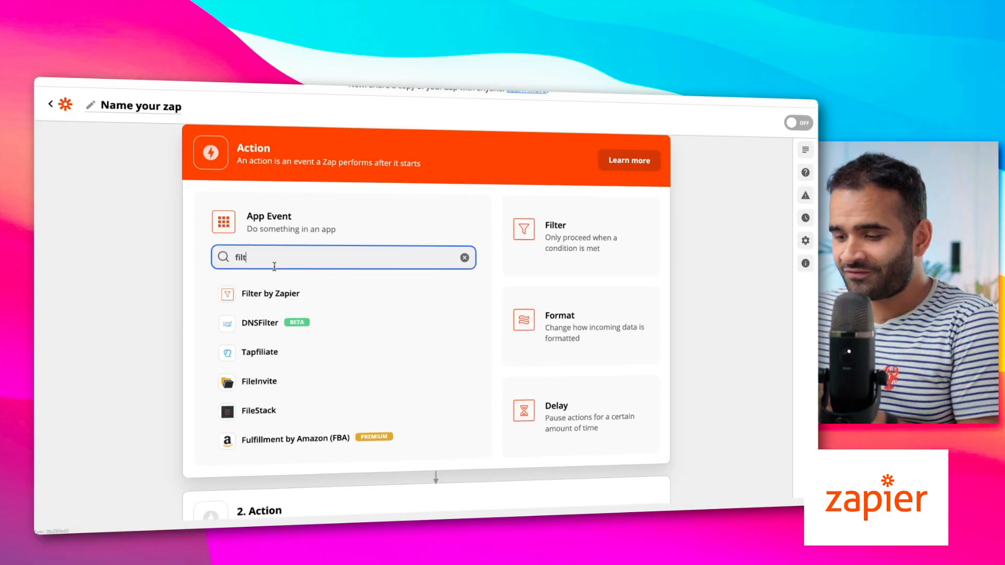
pyautogui.click(277, 296)
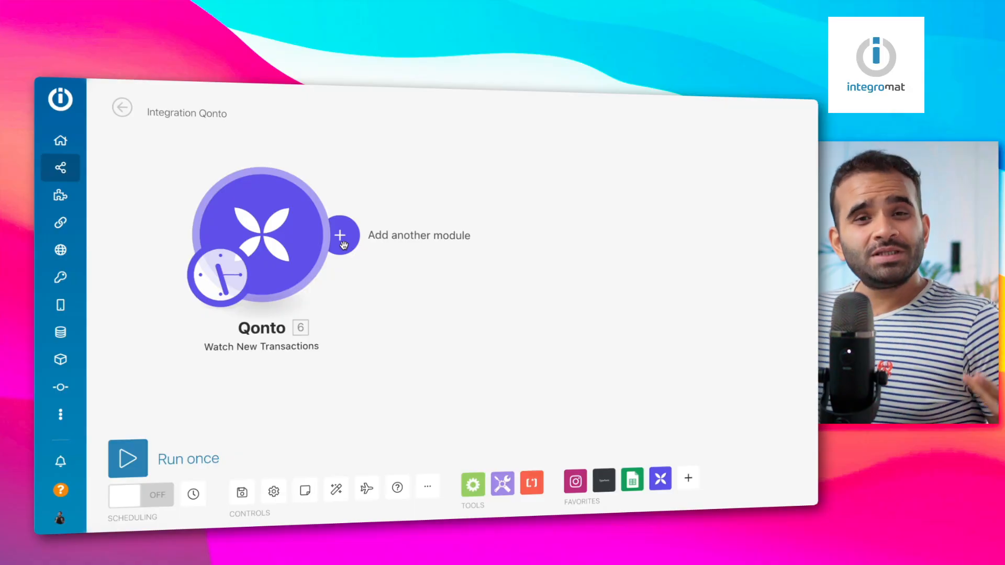
# Drag the Qonto Watch New Transactions module lower and to the right on the canvas
pyautogui.moveTo(308, 245); pyautogui.dragTo(357, 278)
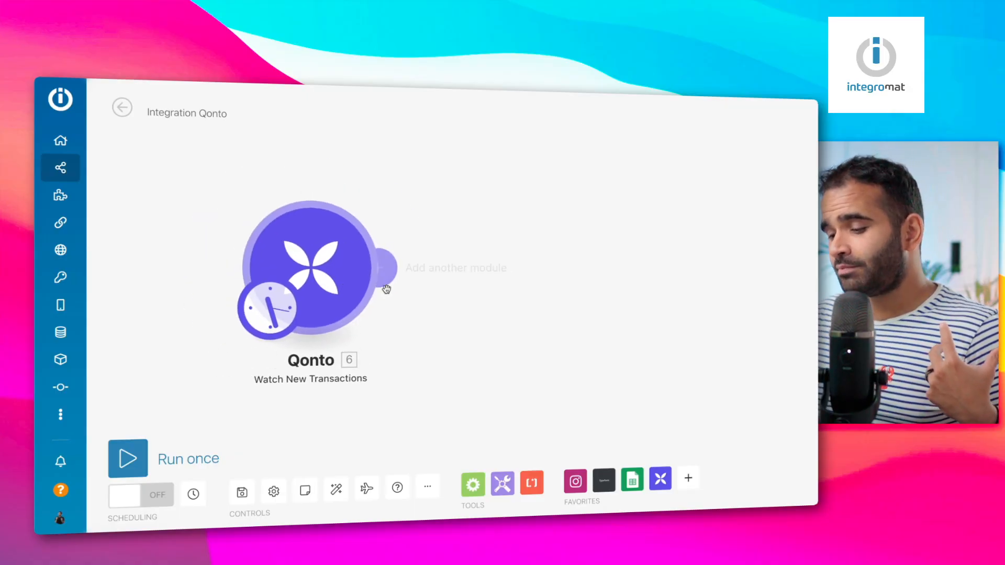
pyautogui.scroll(-5, 300, 319)
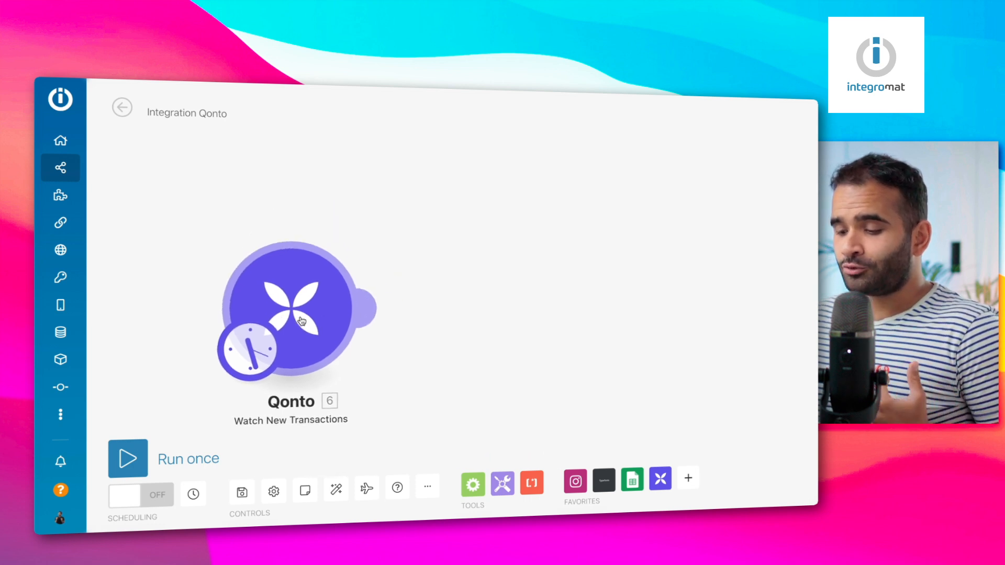
pyautogui.scroll(4, 301, 319)
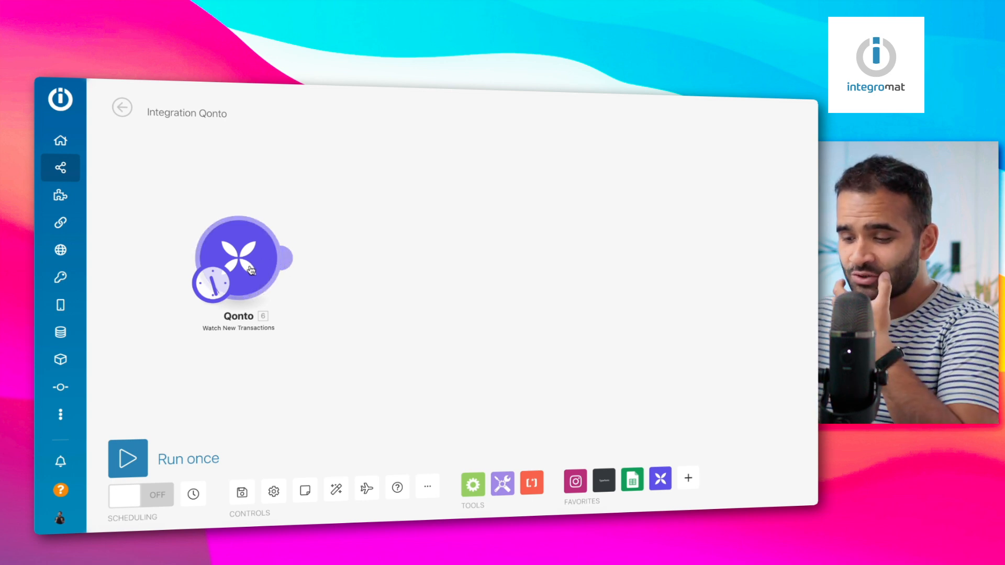
# Add a Google Sheets Add a Row module after the Qonto module
pyautogui.click(294, 259)
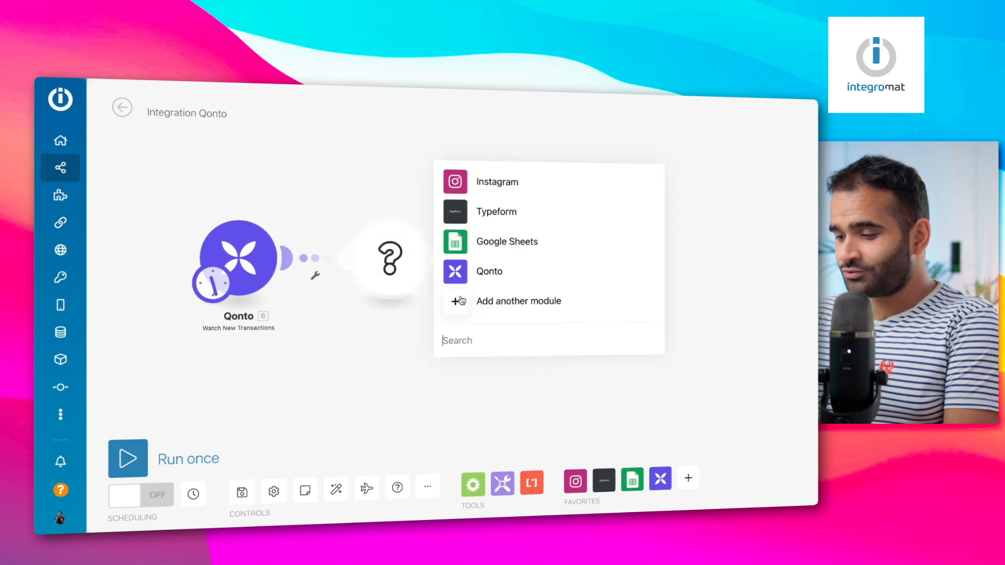
pyautogui.click(460, 242)
pyautogui.scroll(-3, 534, 361)
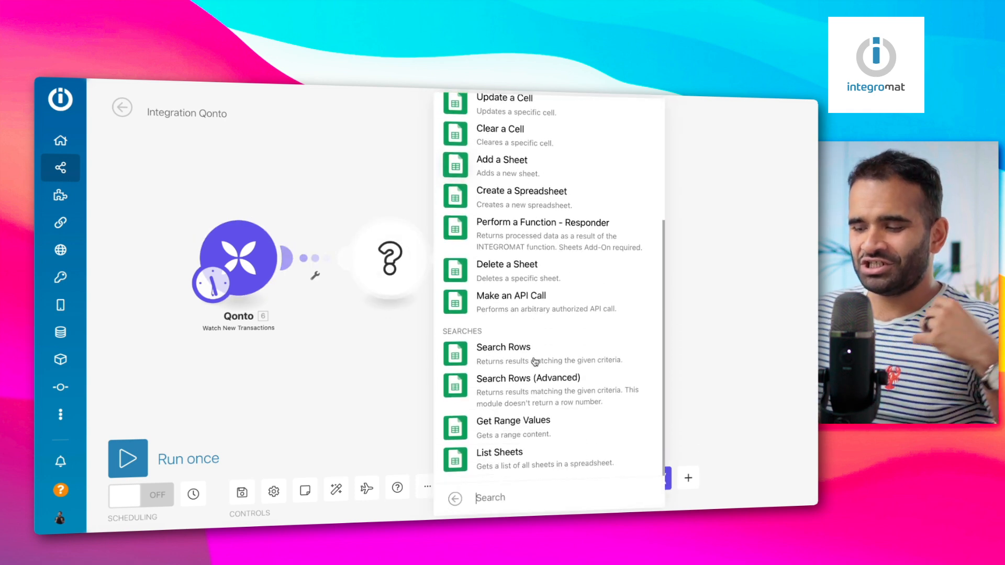
pyautogui.scroll(3, 534, 361)
pyautogui.scroll(-3, 534, 361)
pyautogui.scroll(3, 534, 361)
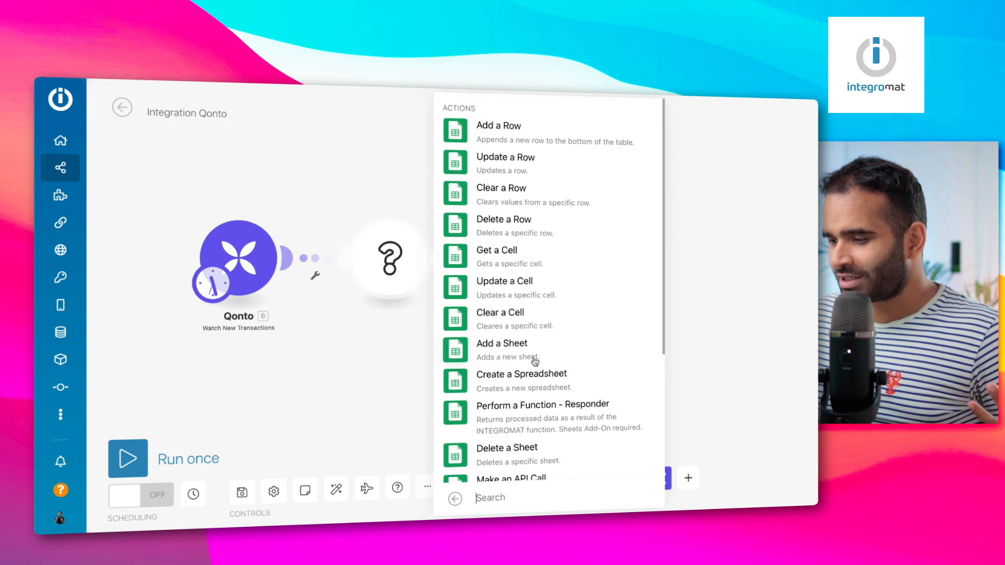
pyautogui.click(508, 137)
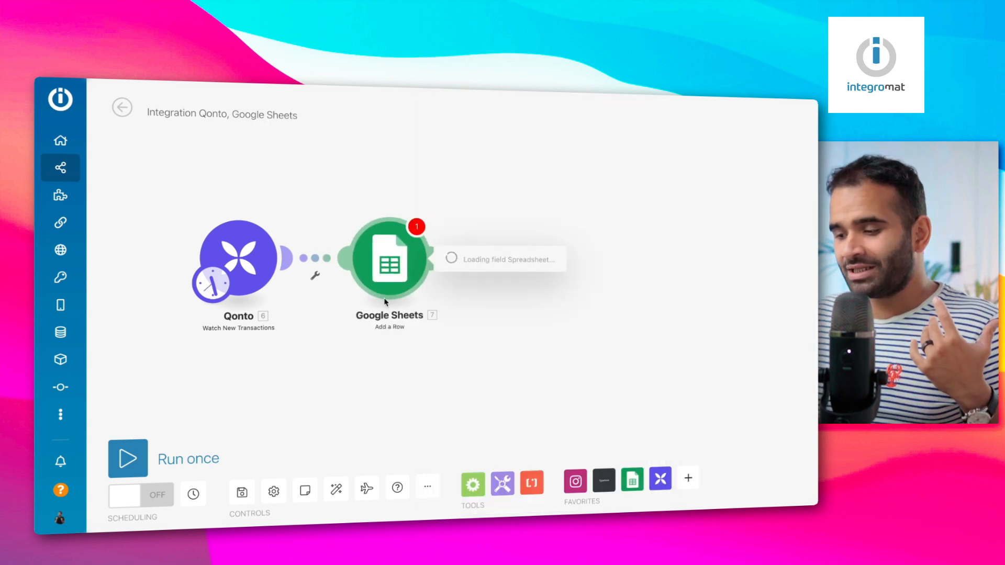
# Select Recrutement Mars 2014 as the target spreadsheet
pyautogui.click(528, 310)
pyautogui.scroll(-10, 532, 431)
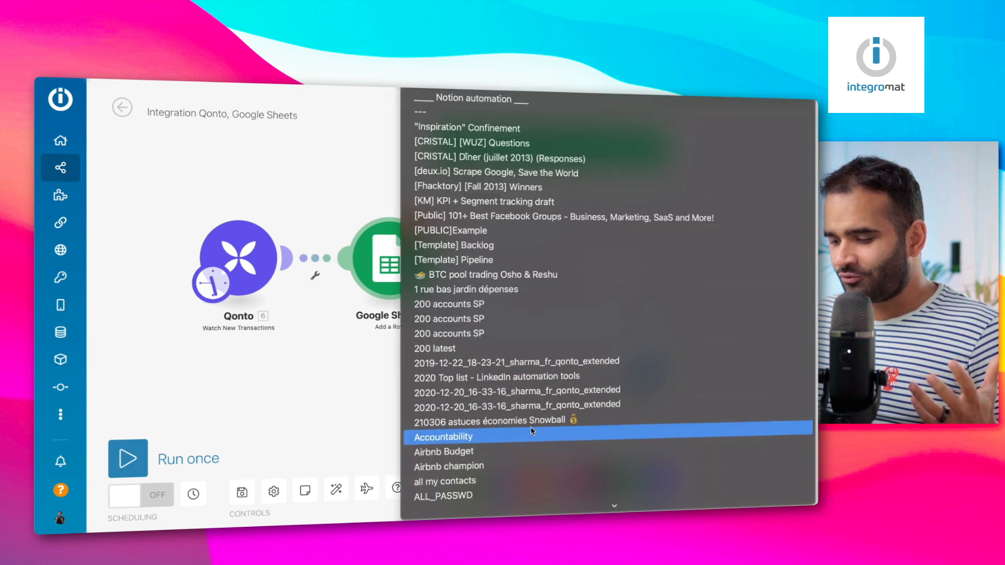
pyautogui.scroll(-10, 532, 431)
pyautogui.click(532, 427)
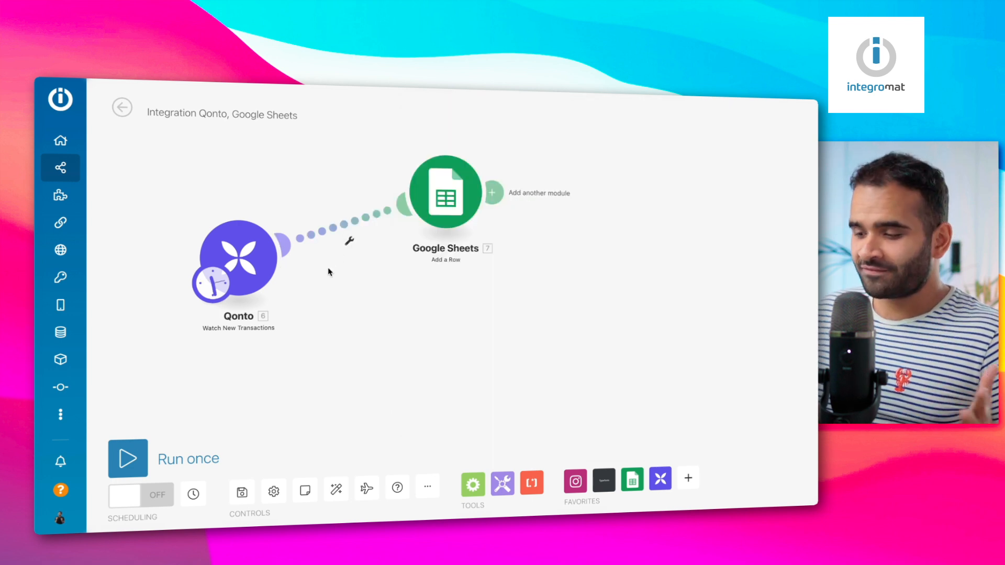
pyautogui.click(351, 242)
pyautogui.click(374, 255)
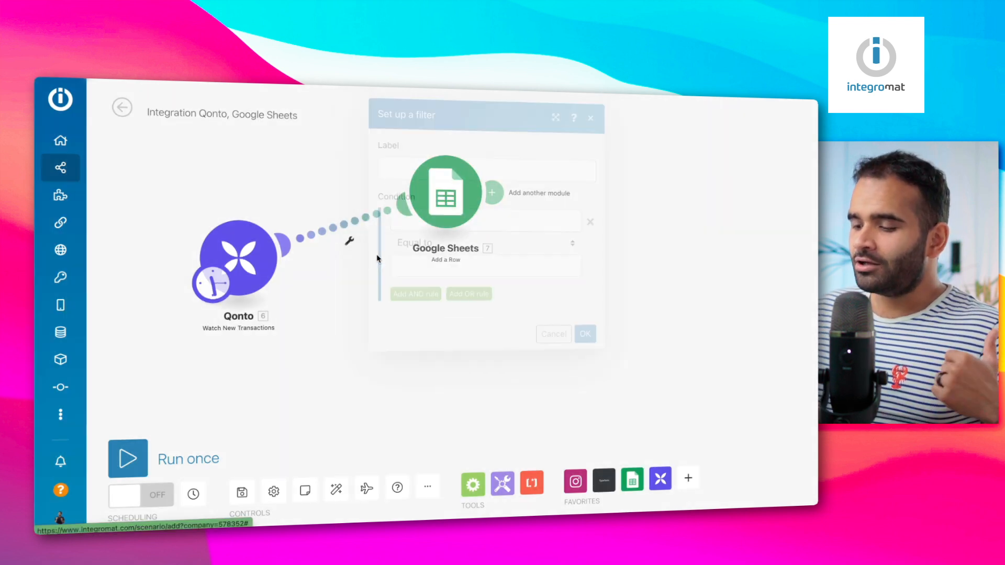
pyautogui.click(428, 173)
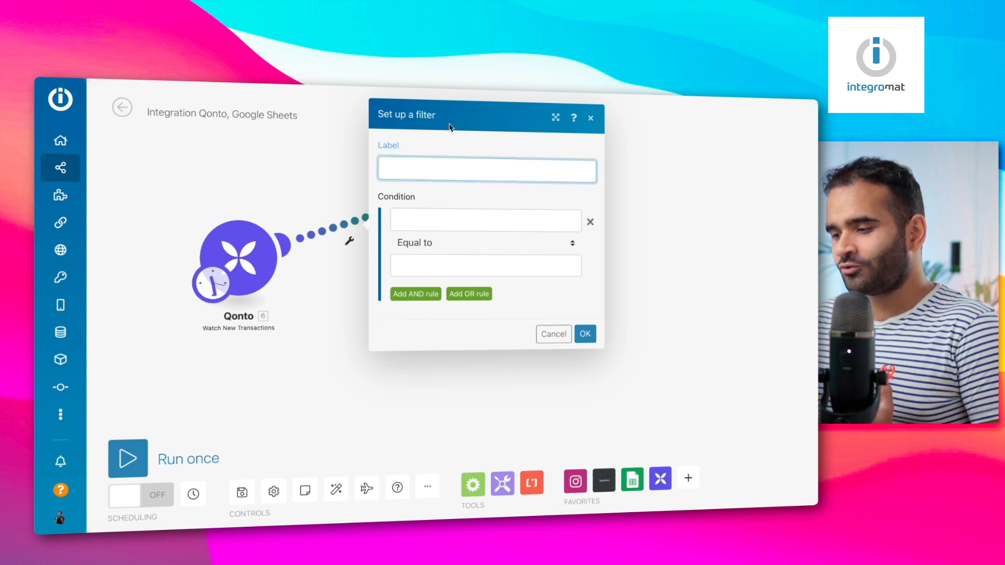
pyautogui.moveTo(450, 127); pyautogui.dragTo(516, 173)
pyautogui.click(556, 118)
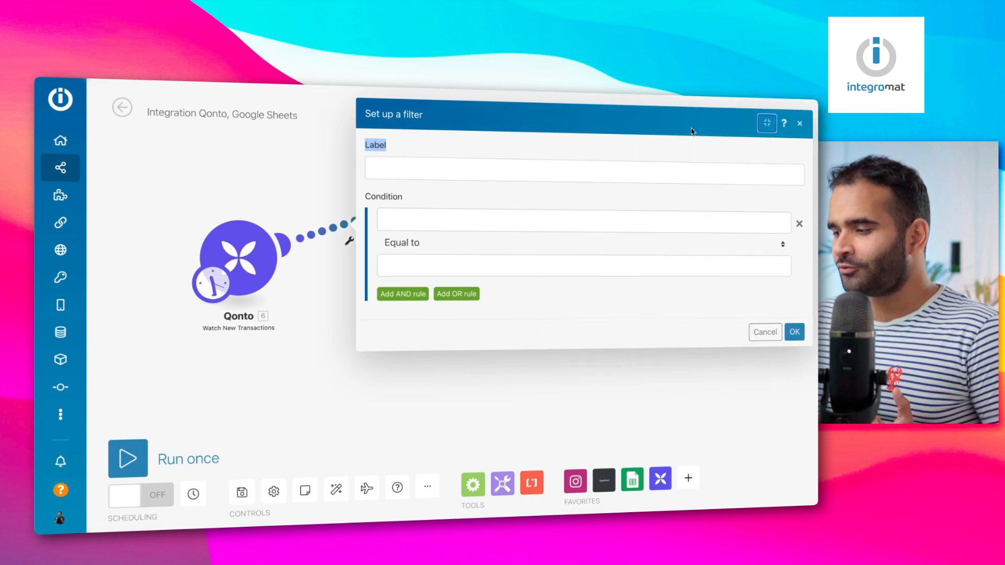
pyautogui.click(767, 125)
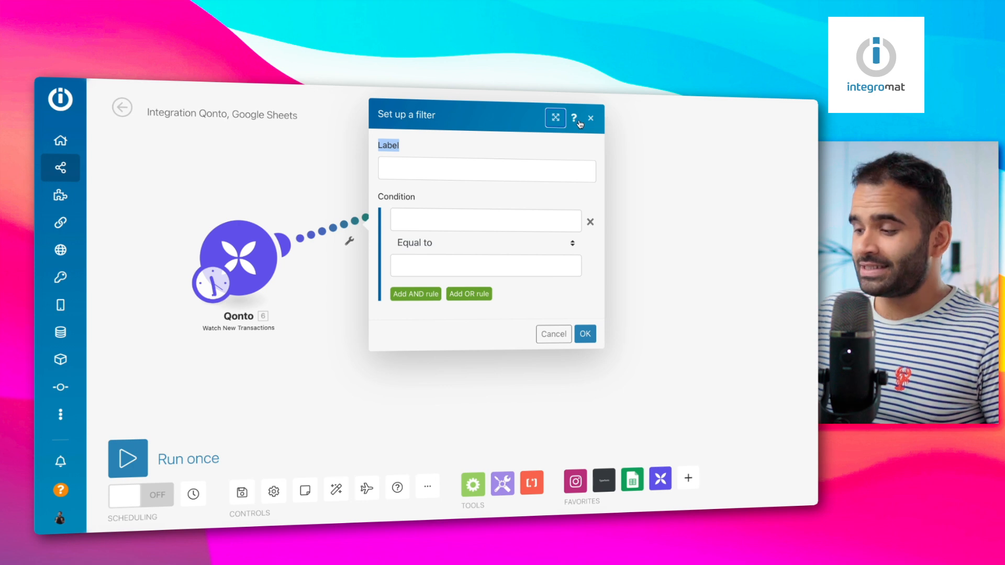
pyautogui.click(590, 118)
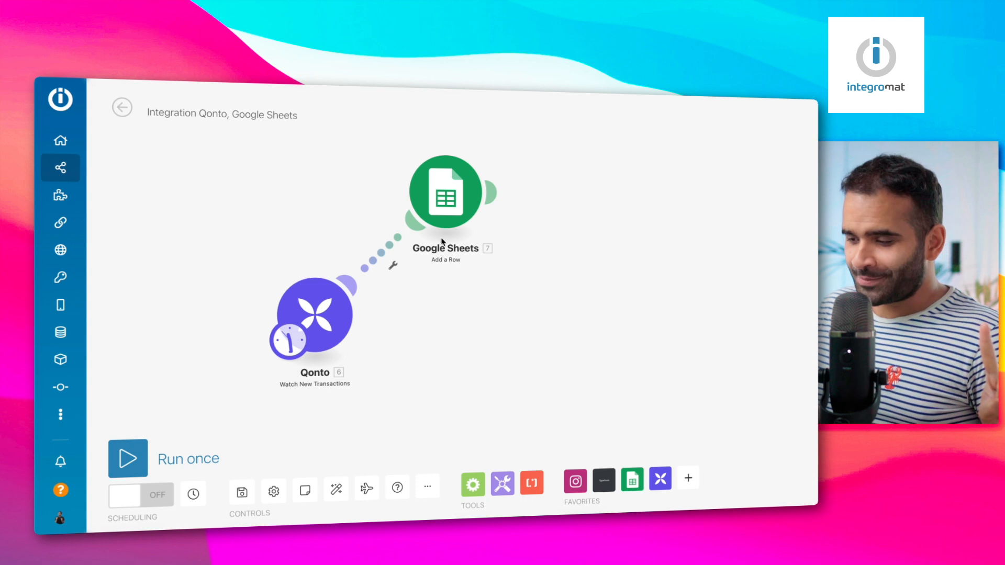
# Add another module after Google Sheets, then auto-align all scenario modules
pyautogui.click(492, 193)
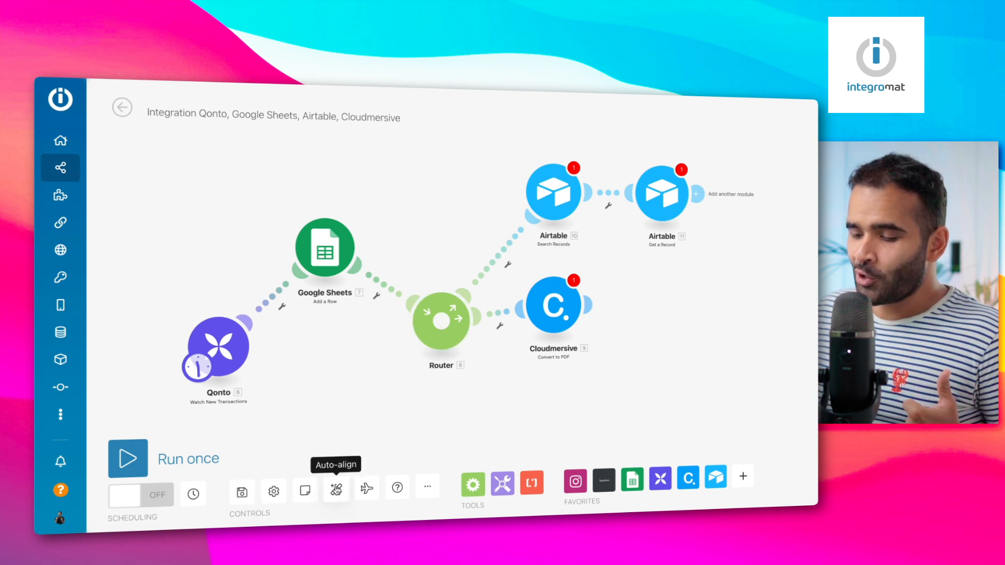
pyautogui.click(336, 489)
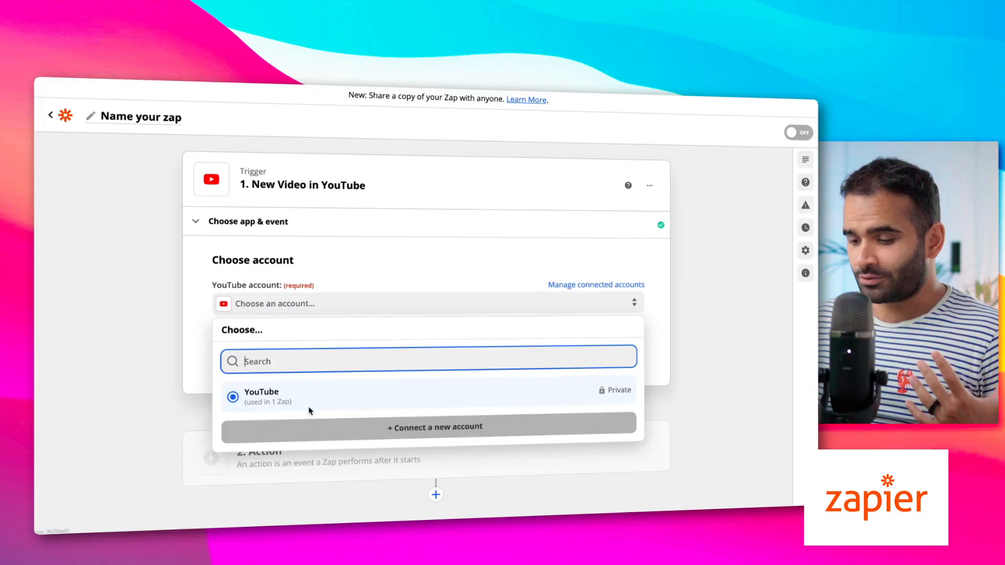
# Connect the YouTube account and paste the channel ID as the trigger's username
pyautogui.click(308, 403)
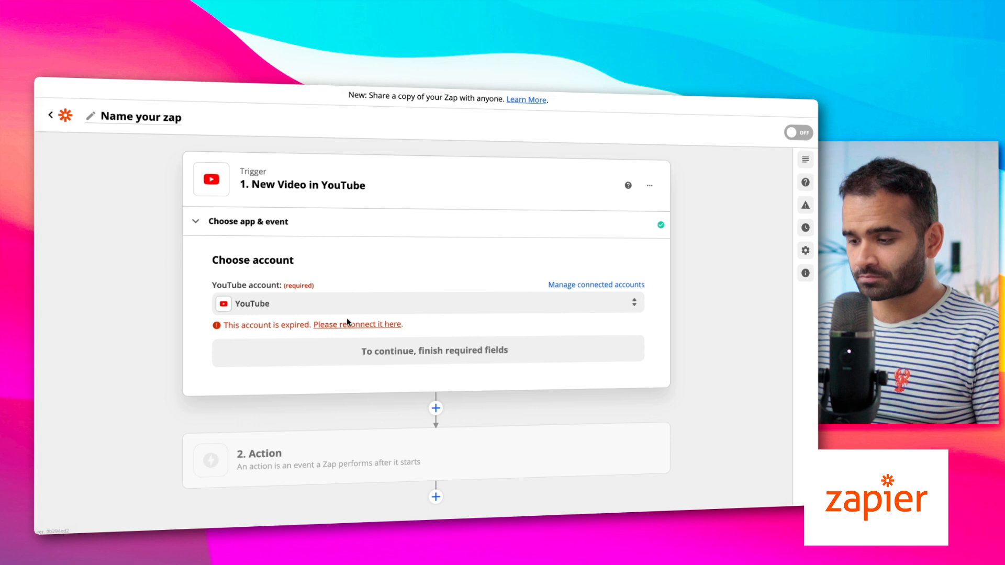
pyautogui.click(324, 328)
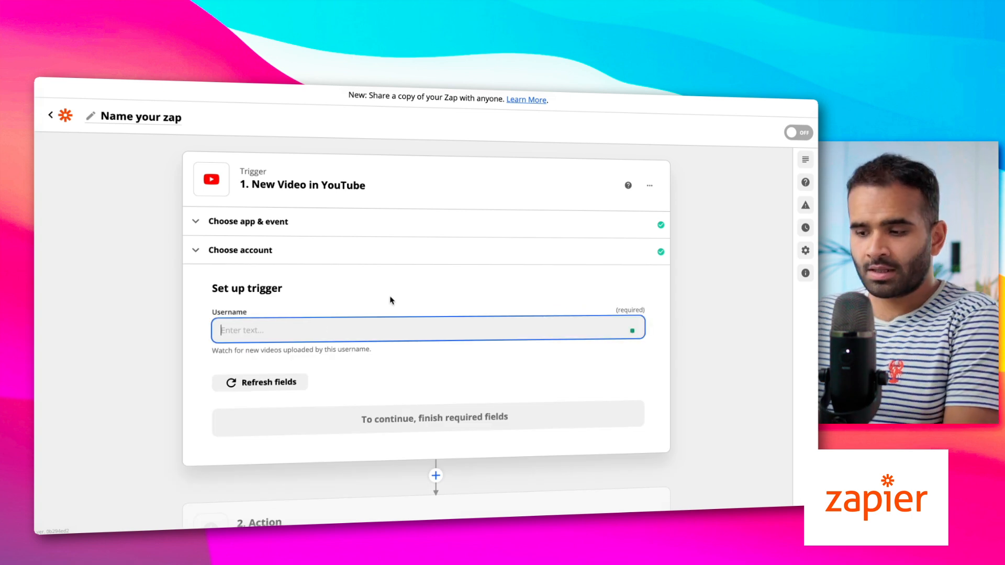
pyautogui.write('UCLKx4-_XO5sR0AO0j8ye7zQ')
pyautogui.click(373, 418)
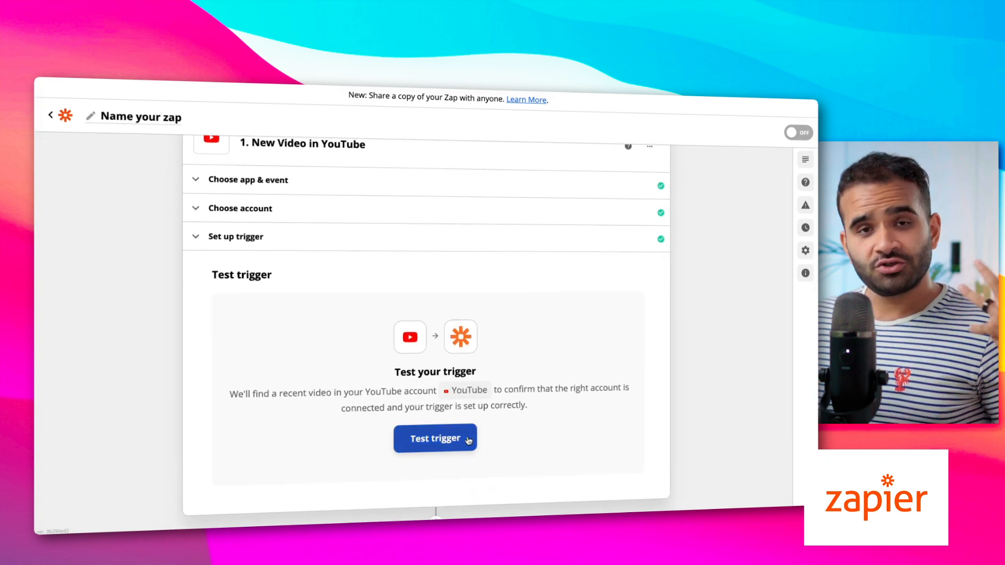
# Test the YouTube trigger and keep Video C, published 2021-06-29, as the sample
pyautogui.click(441, 438)
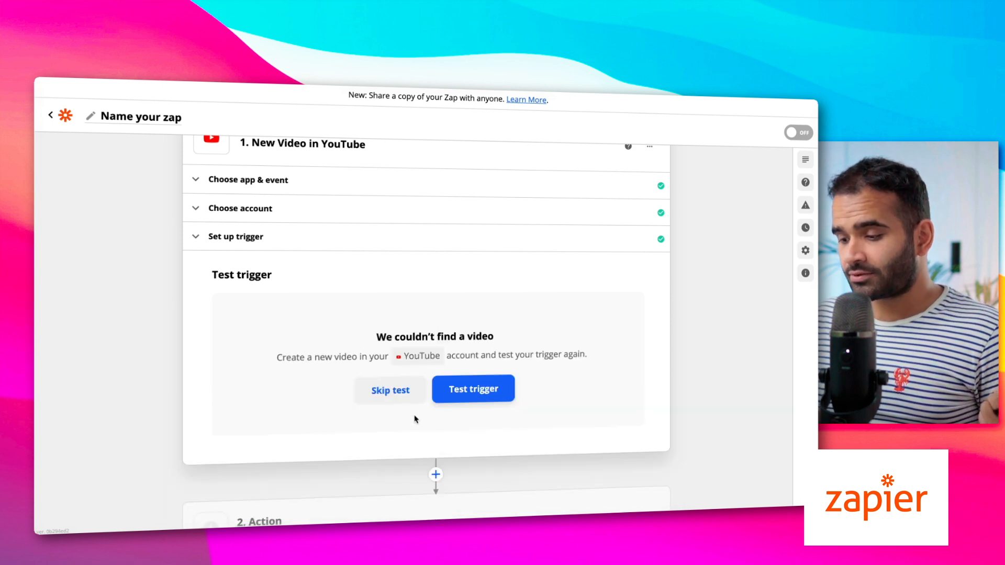
pyautogui.click(471, 391)
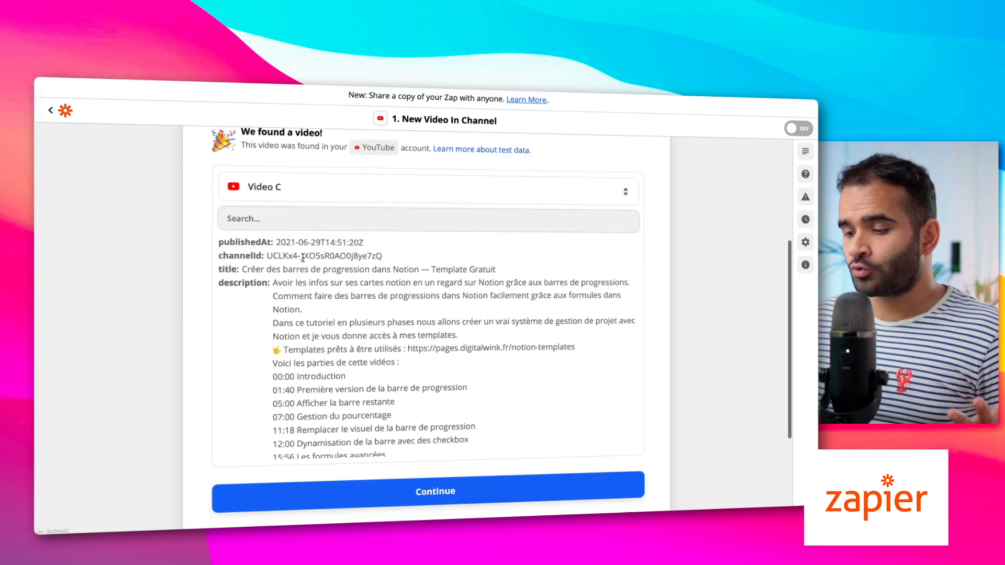
pyautogui.scroll(-2, 303, 257)
pyautogui.scroll(-3, 345, 361)
pyautogui.scroll(-5, 346, 361)
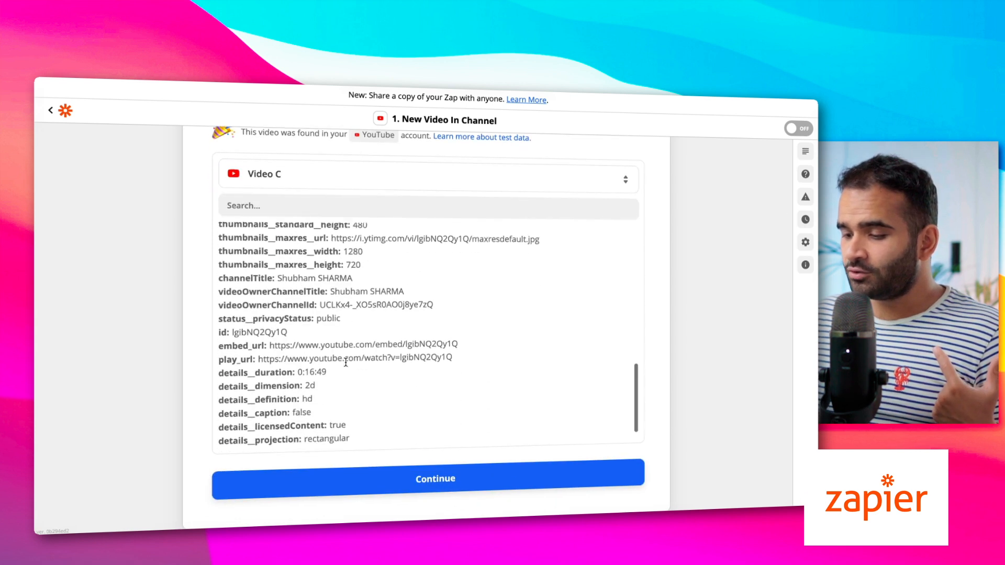
pyautogui.scroll(10, 346, 365)
pyautogui.scroll(1, 299, 204)
pyautogui.click(286, 202)
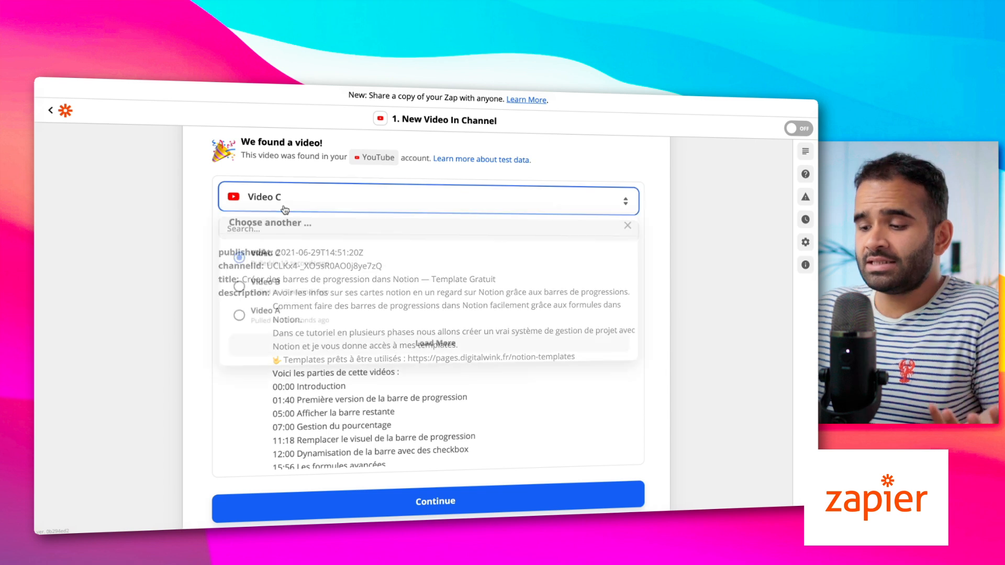
pyautogui.click(230, 393)
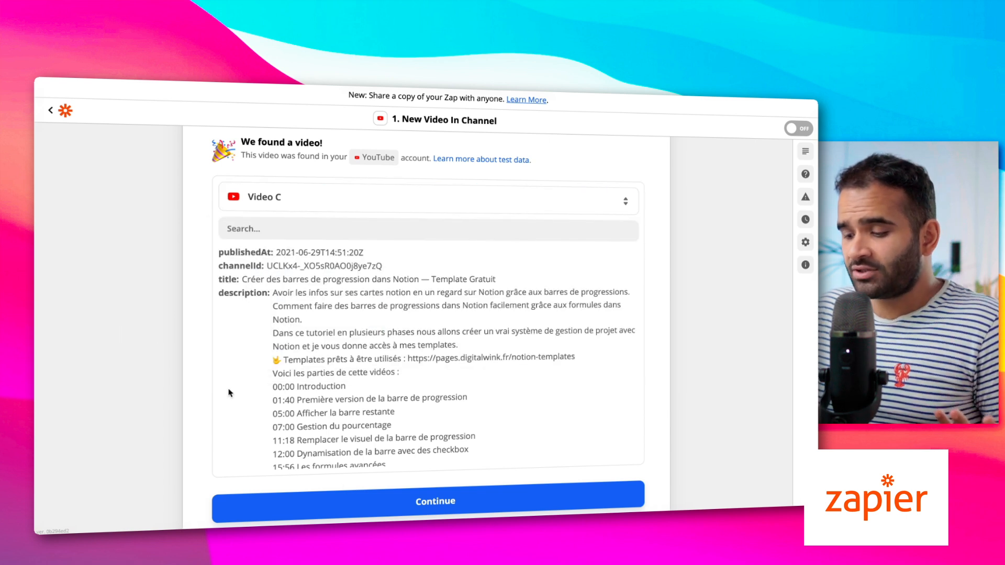
pyautogui.click(347, 508)
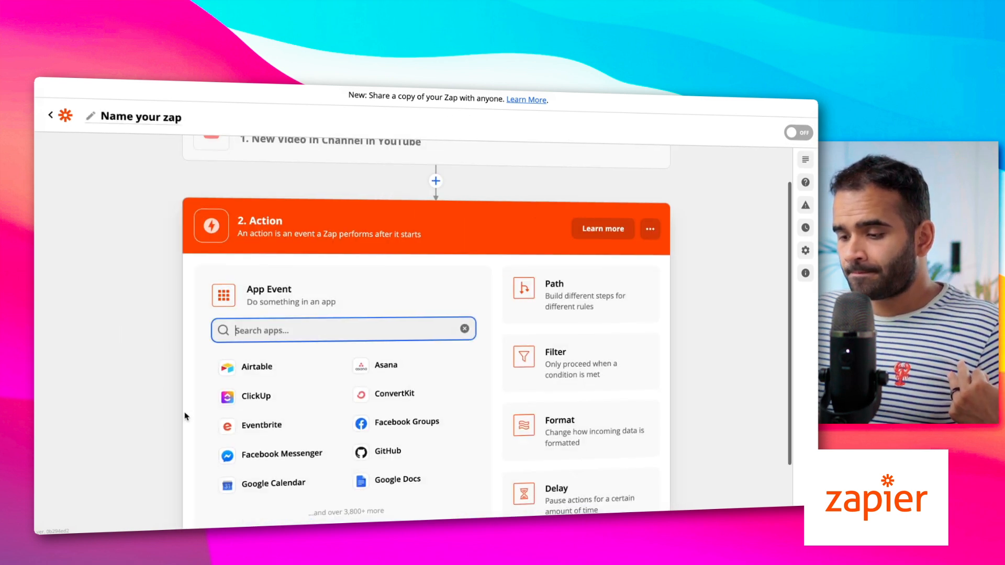
# Set the action to Twitter Create Tweet using the connected Twitter account
pyautogui.write('twit')
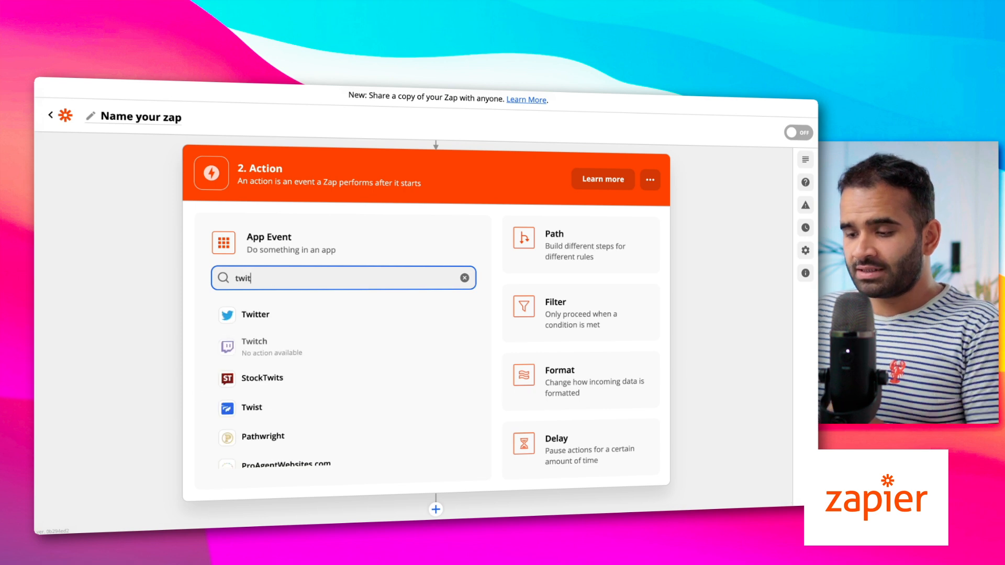
pyautogui.click(255, 314)
pyautogui.click(272, 388)
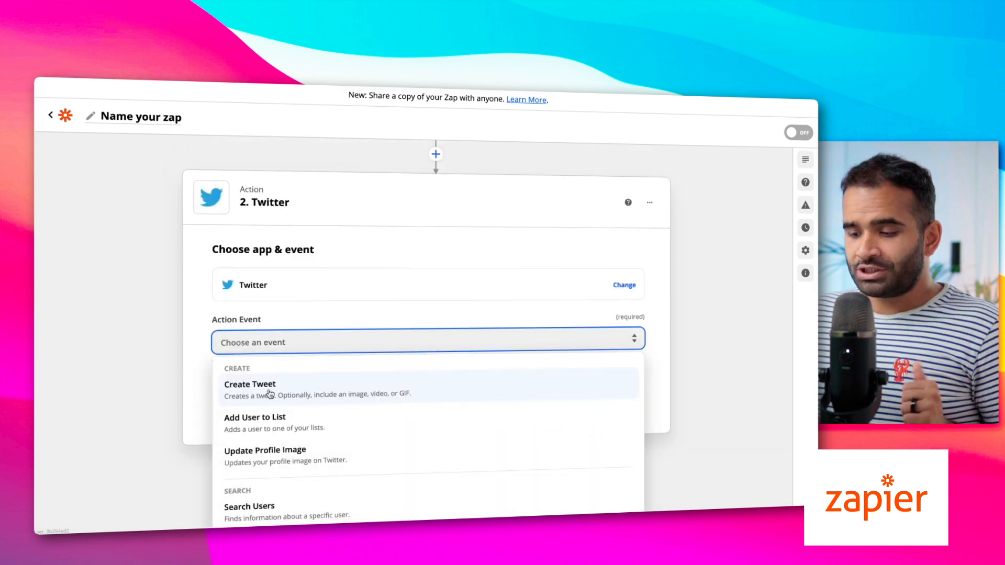
pyautogui.click(270, 393)
pyautogui.click(318, 445)
pyautogui.click(316, 394)
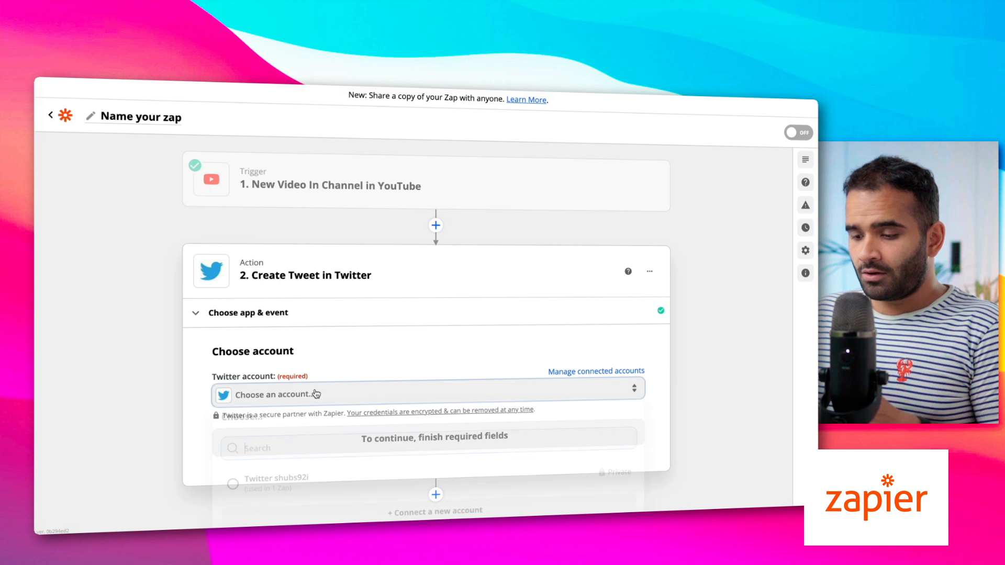
pyautogui.click(299, 481)
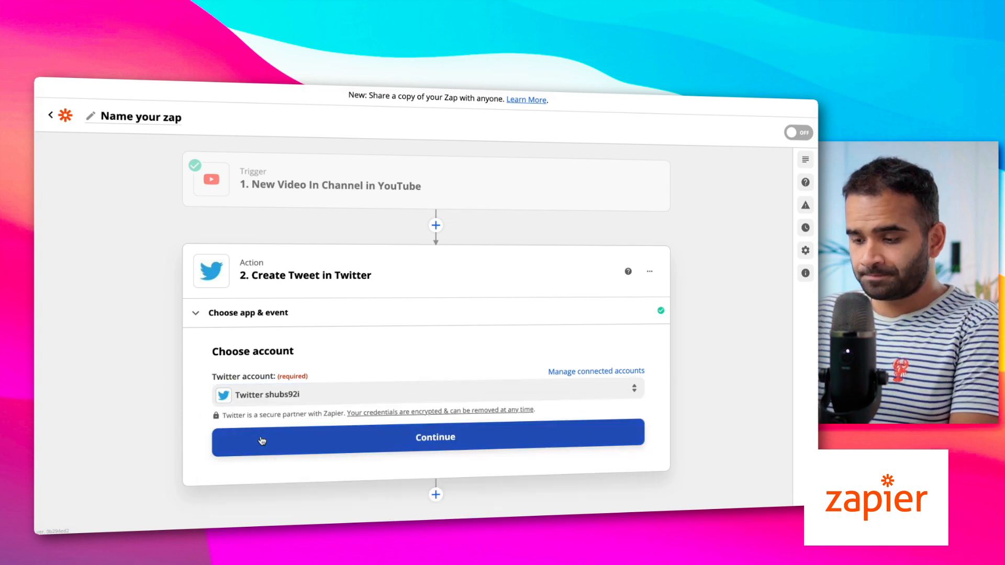
pyautogui.click(320, 447)
# Write the tweet message "Nouvelle vidéo" followed by the video Title and Youtube.com URL
pyautogui.click(269, 423)
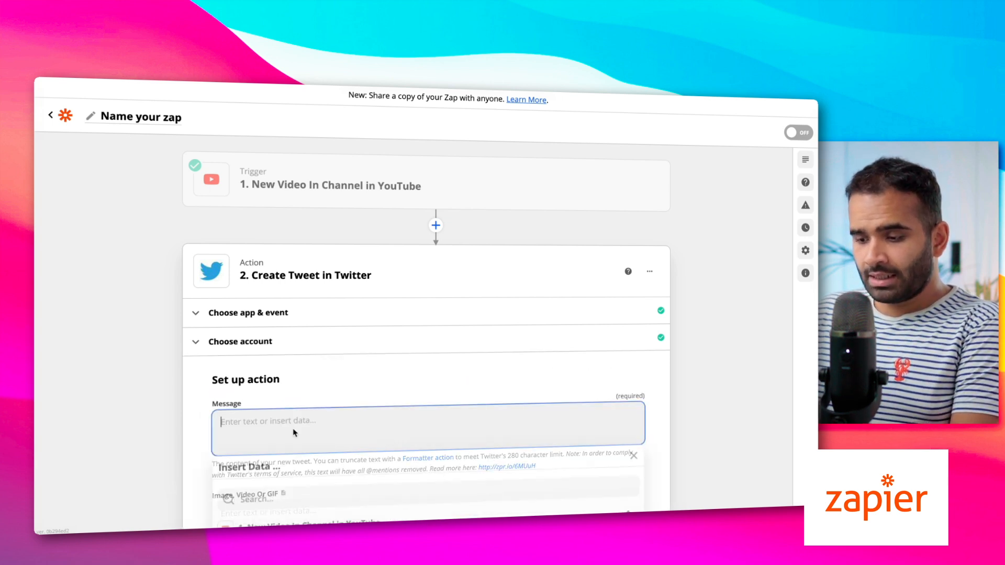
pyautogui.write('Nouvelle vidéo')
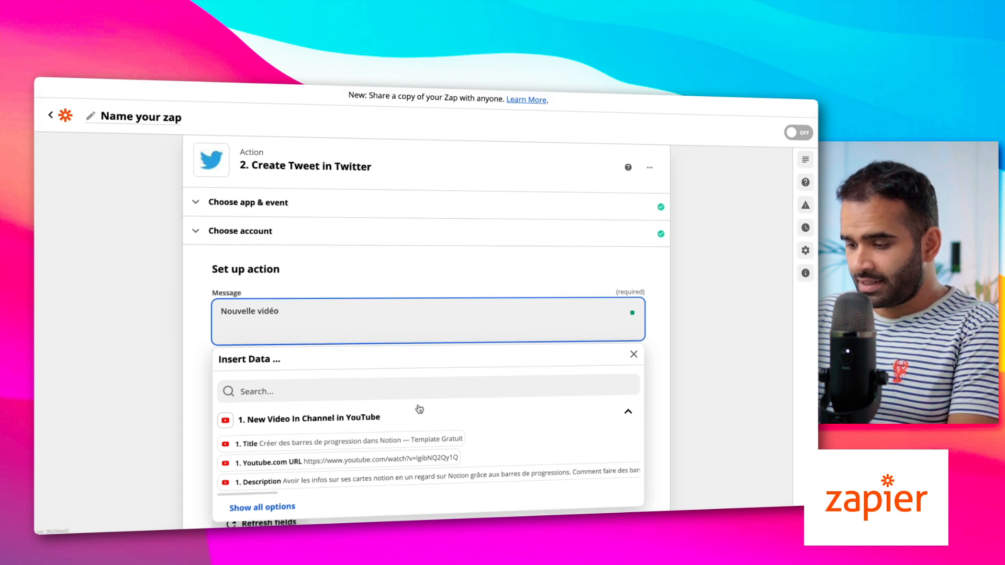
pyautogui.scroll(-2, 418, 408)
pyautogui.click(309, 372)
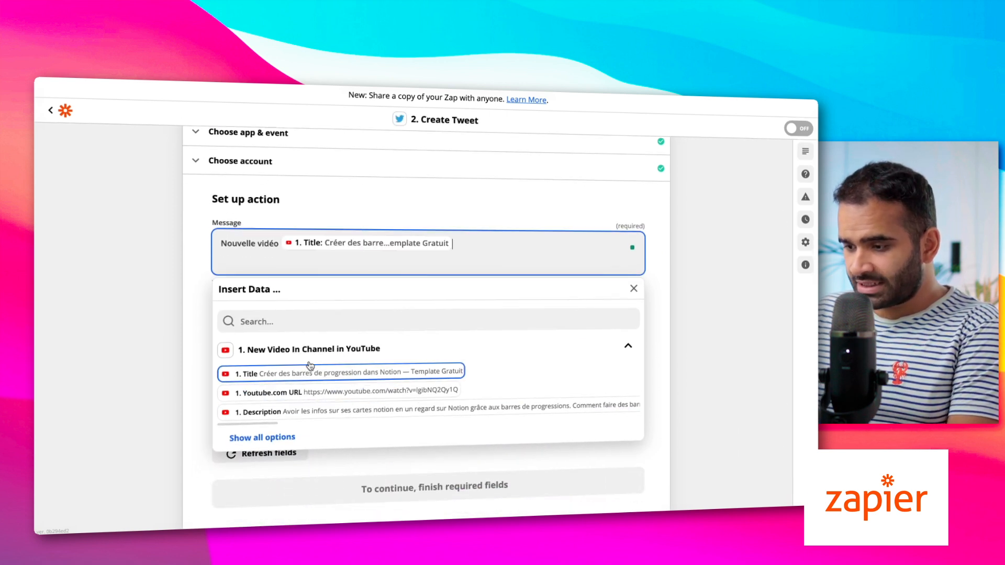
pyautogui.click(324, 396)
pyautogui.click(109, 355)
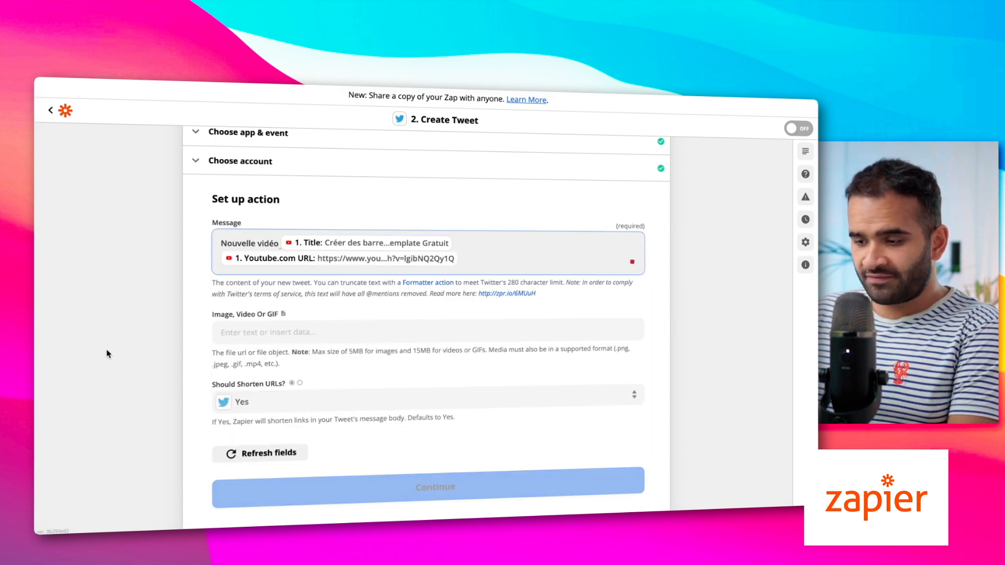
pyautogui.scroll(-1, 131, 352)
# Finish the Create Tweet setup and send a test tweet to Twitter
pyautogui.click(369, 448)
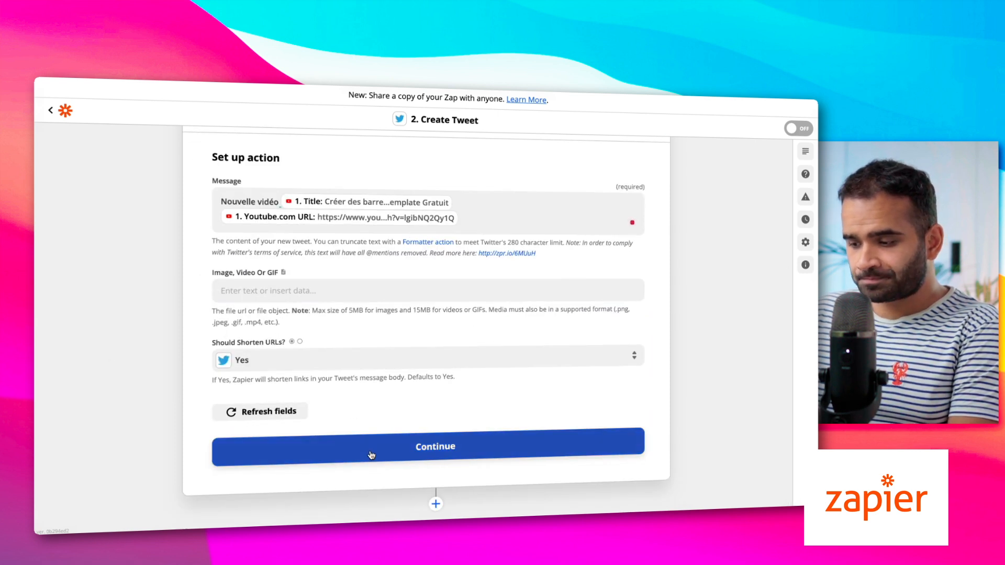
pyautogui.scroll(-1, 483, 369)
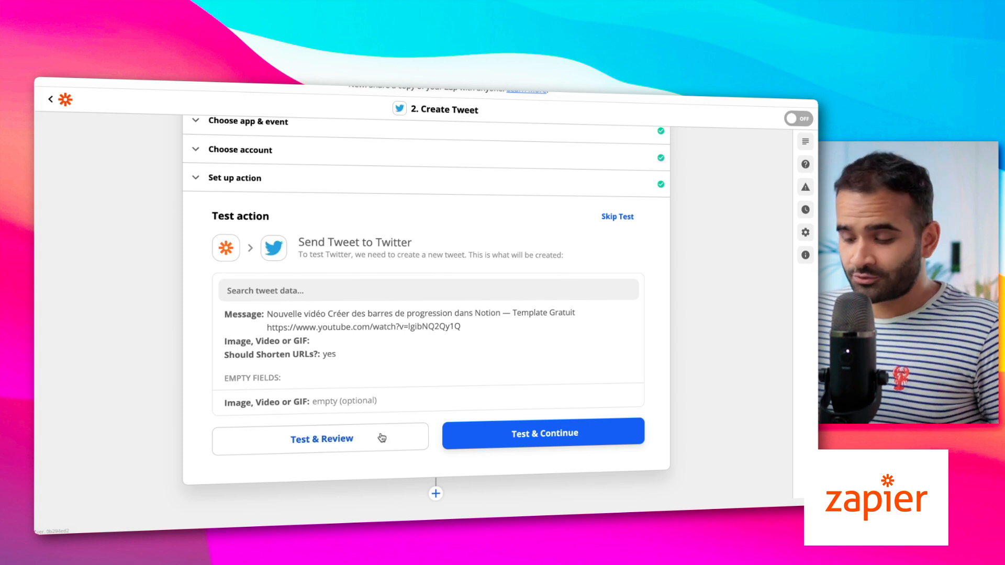
pyautogui.click(450, 429)
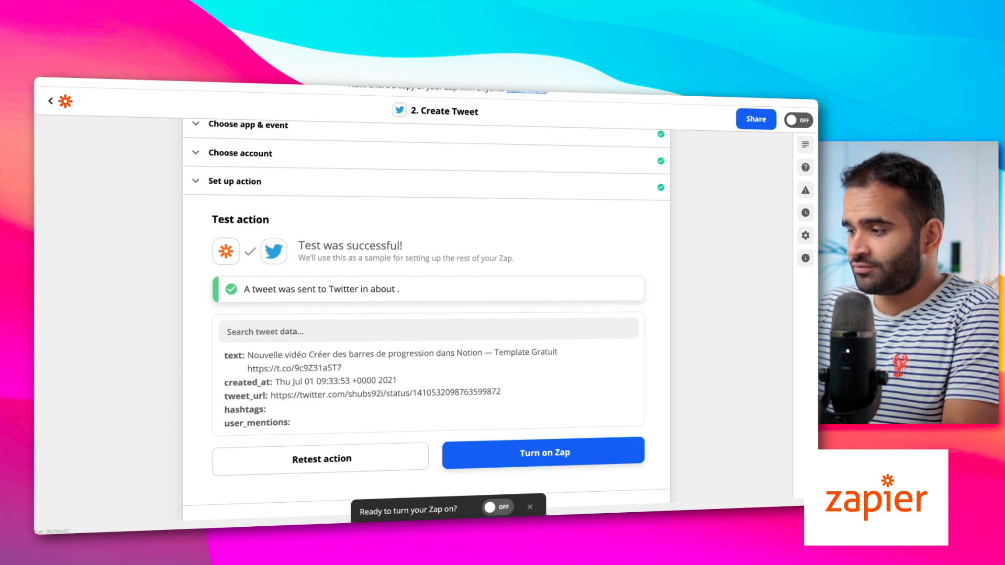
# Load Twitter in a new tab and find the newly posted test tweet
pyautogui.press('super+t')
pyautogui.write('tw')
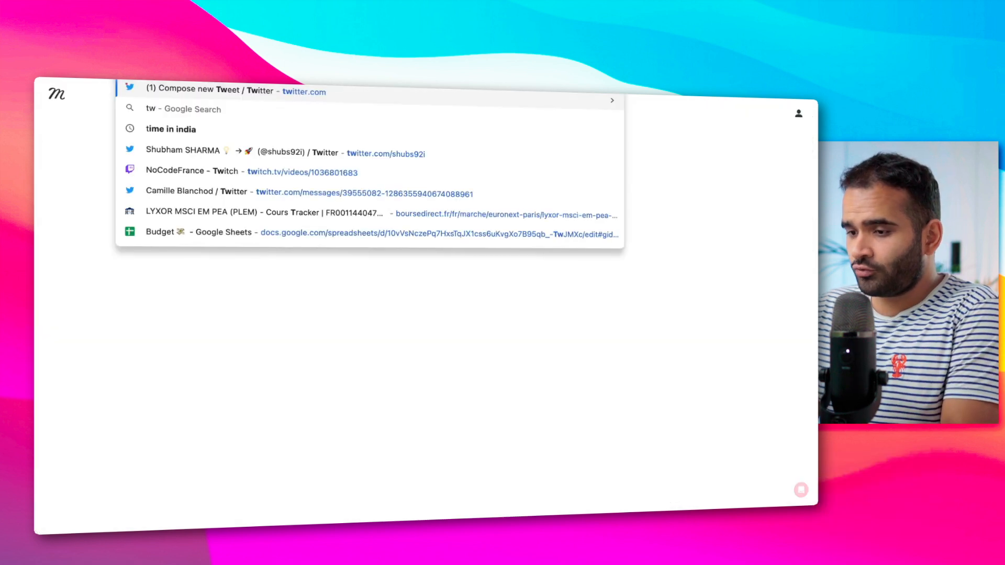
pyautogui.press('Return')
pyautogui.scroll(-5, 348, 340)
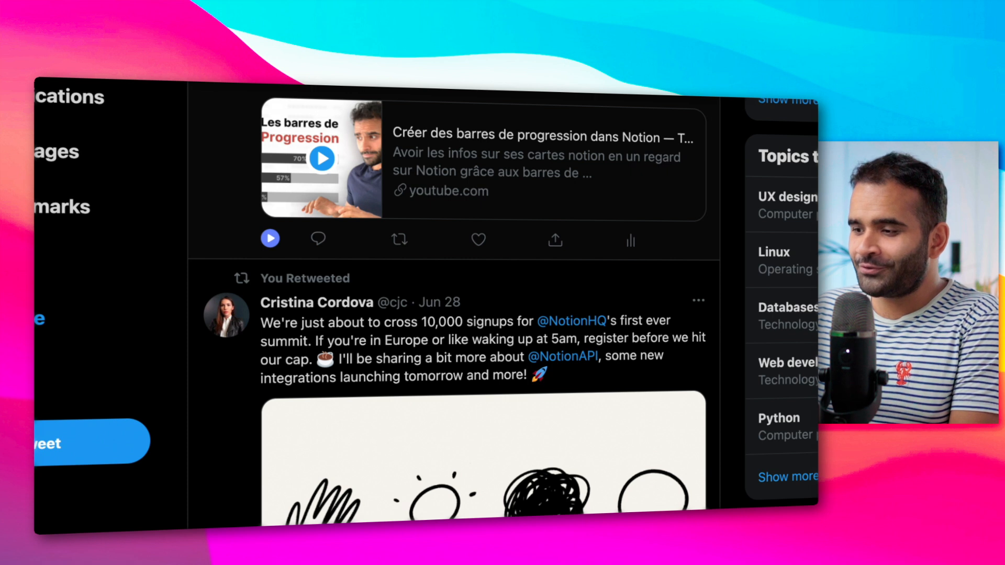
pyautogui.scroll(1, 538, 100)
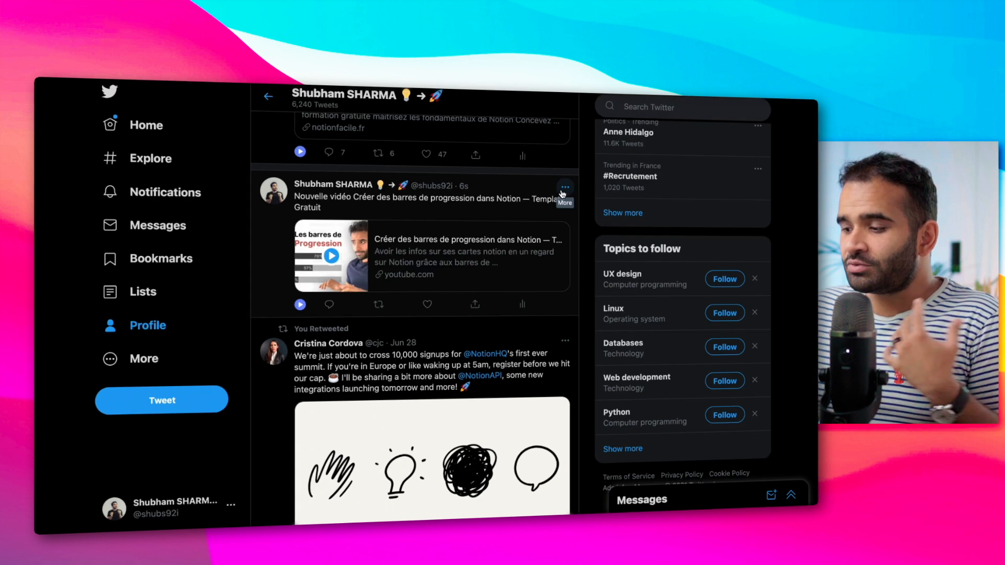
pyautogui.click(564, 188)
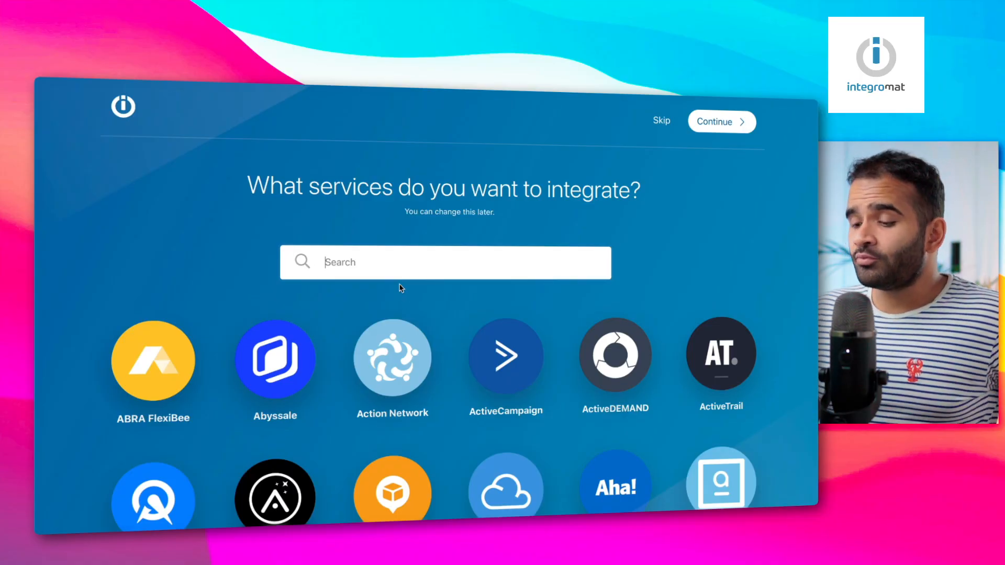
# Select Instagram as a service and make Instagram Watch Media the new scenario's trigger
pyautogui.write('inst')
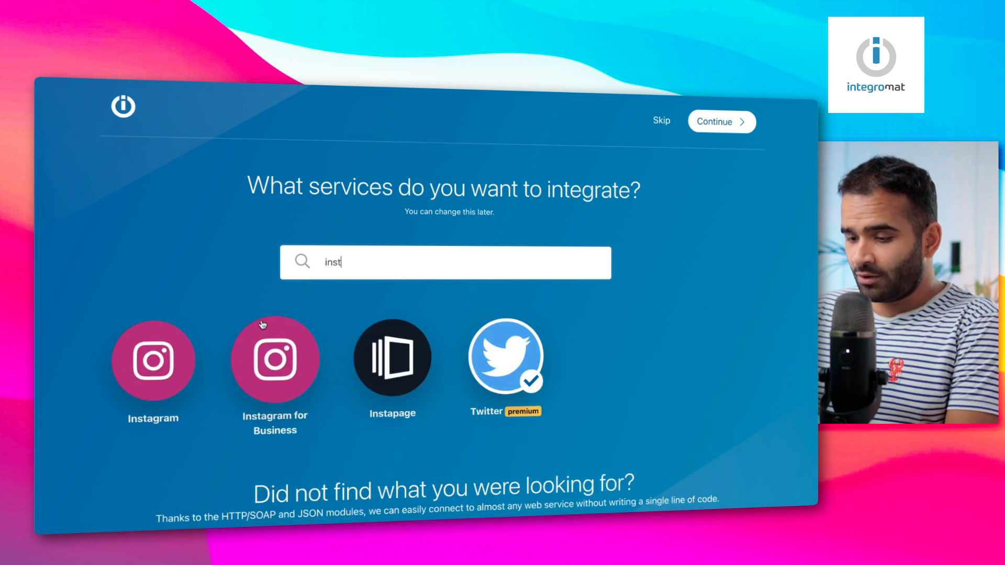
pyautogui.click(184, 365)
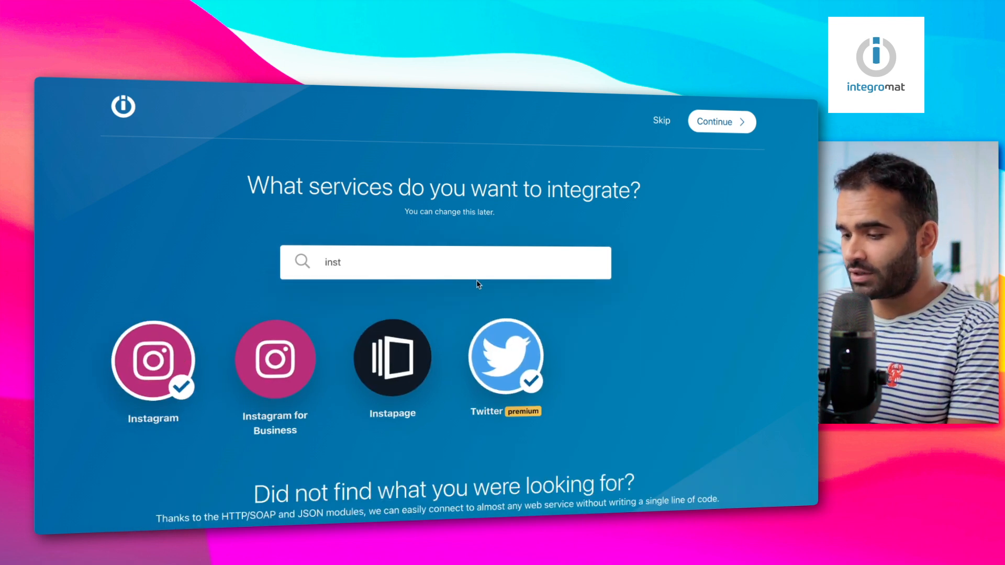
pyautogui.click(715, 128)
pyautogui.click(579, 221)
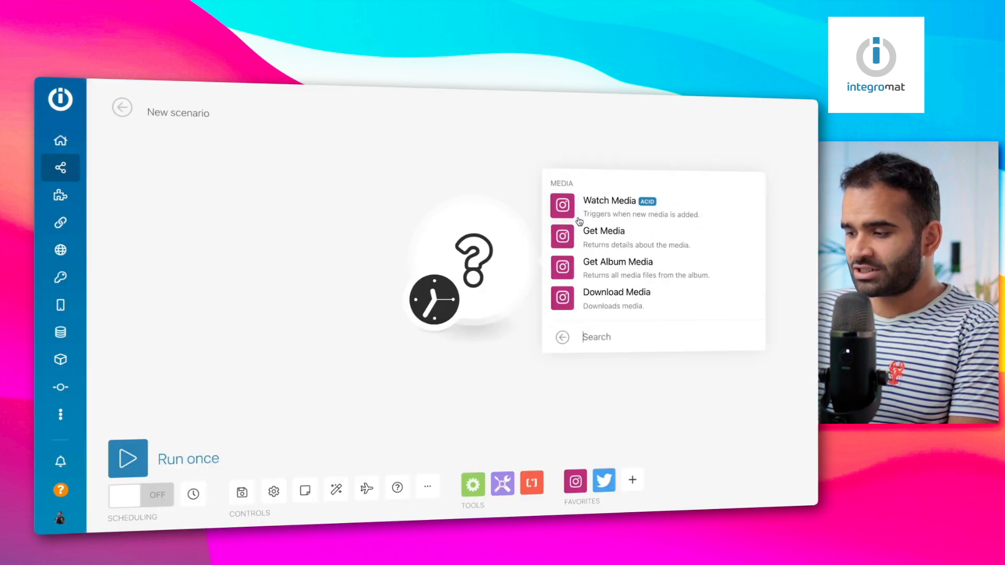
pyautogui.click(562, 206)
# Create and authorize an Instagram connection, start from All, and add a module after it
pyautogui.click(639, 251)
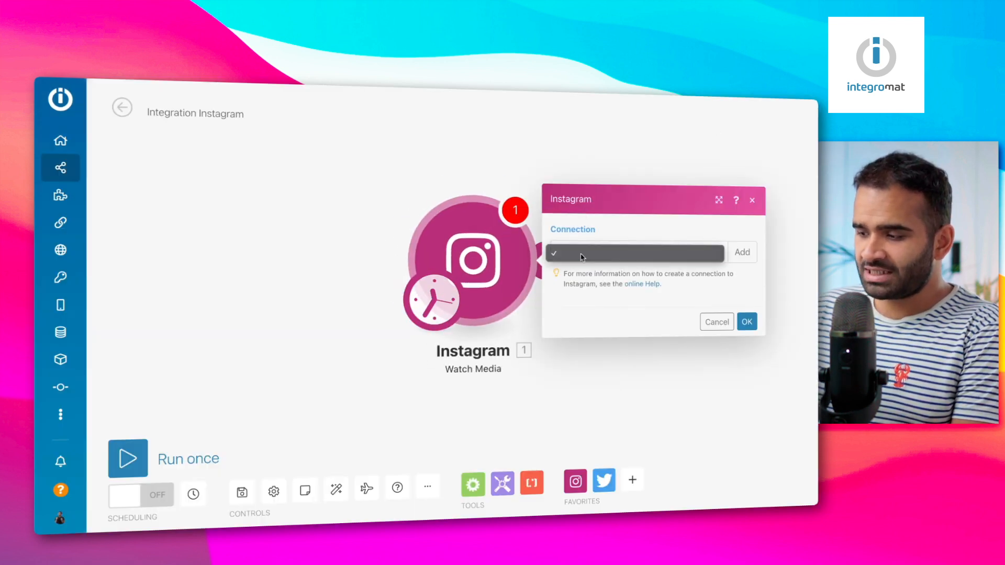
pyautogui.click(736, 251)
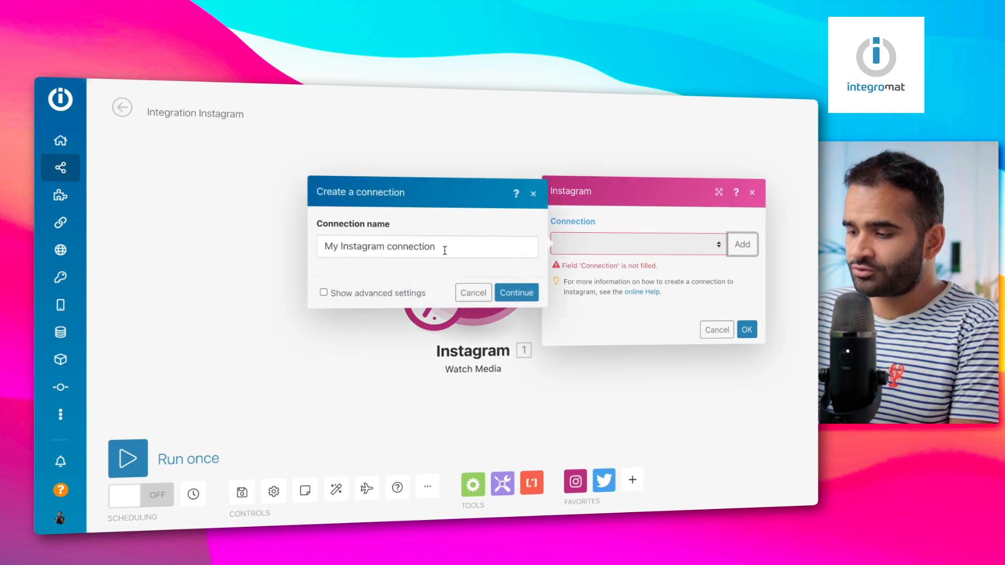
pyautogui.click(515, 294)
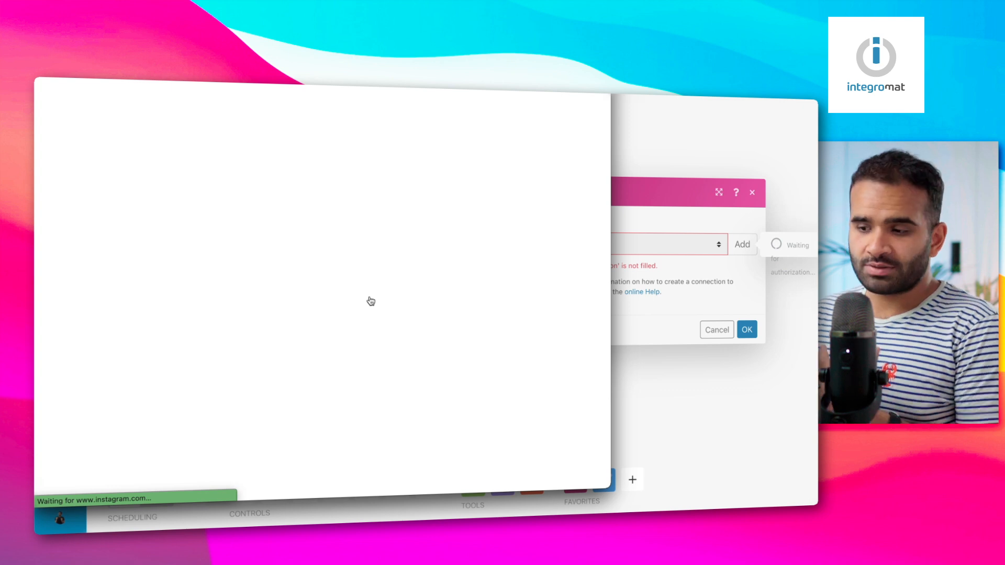
pyautogui.click(747, 330)
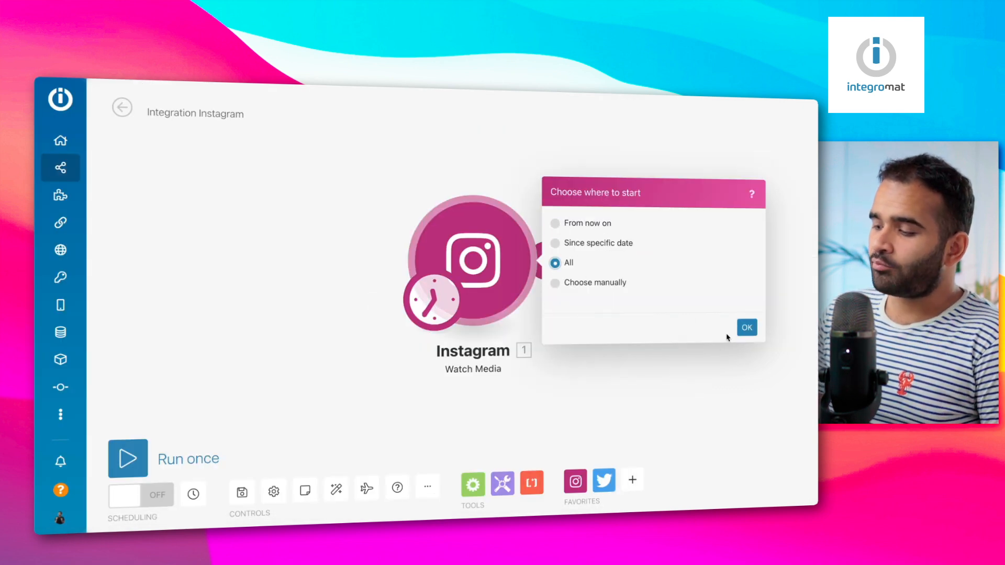
pyautogui.click(746, 329)
pyautogui.moveTo(541, 260); pyautogui.dragTo(344, 253)
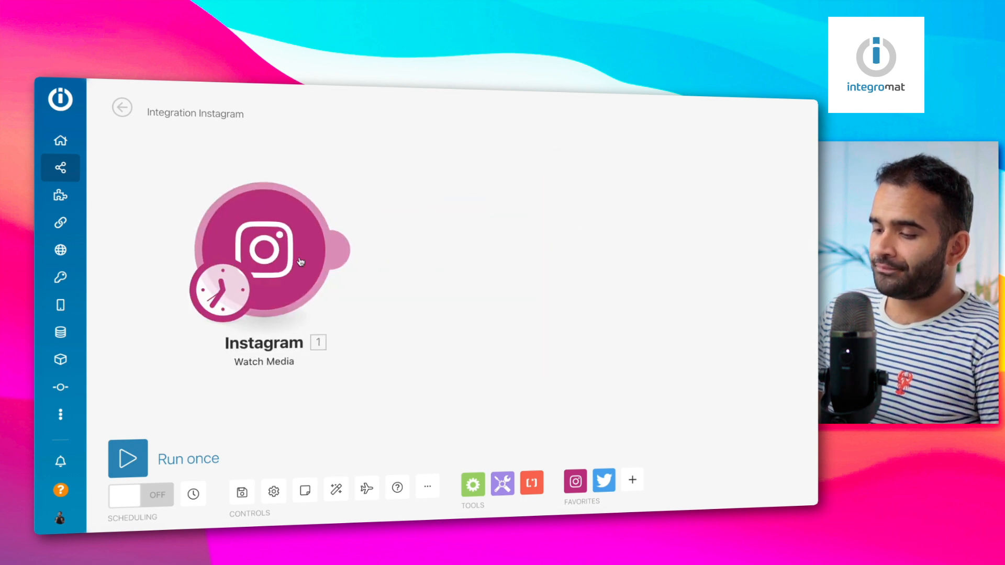
pyautogui.click(344, 253)
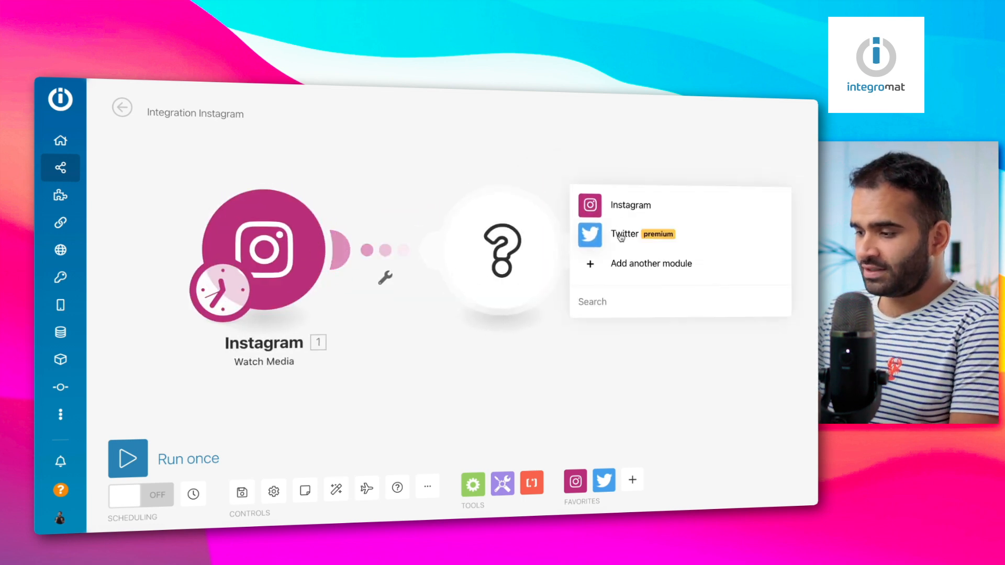
# Add a Twitter Create a Tweet step posting the Instagram Media URL, then run only Instagram
pyautogui.click(621, 235)
pyautogui.click(636, 166)
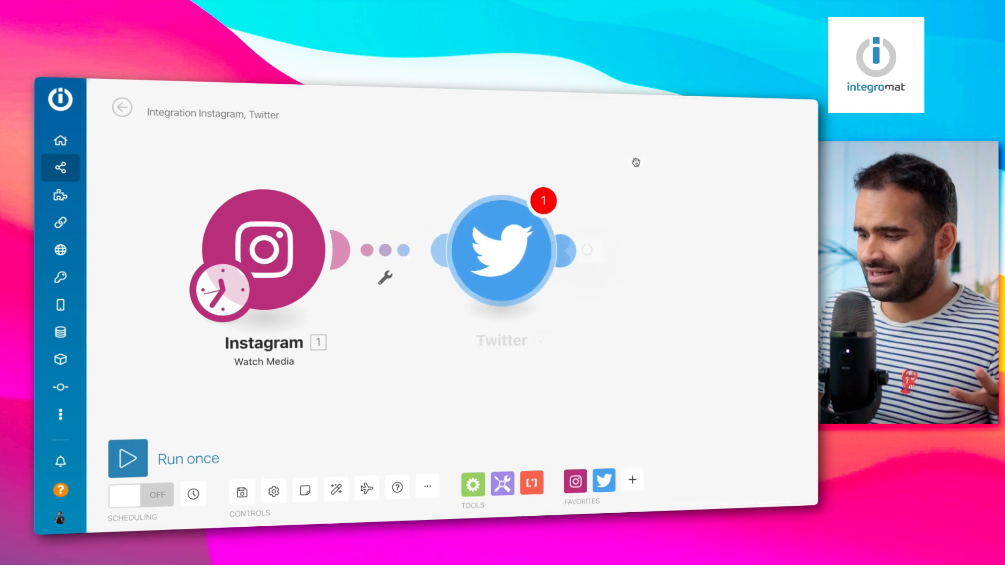
pyautogui.click(599, 278)
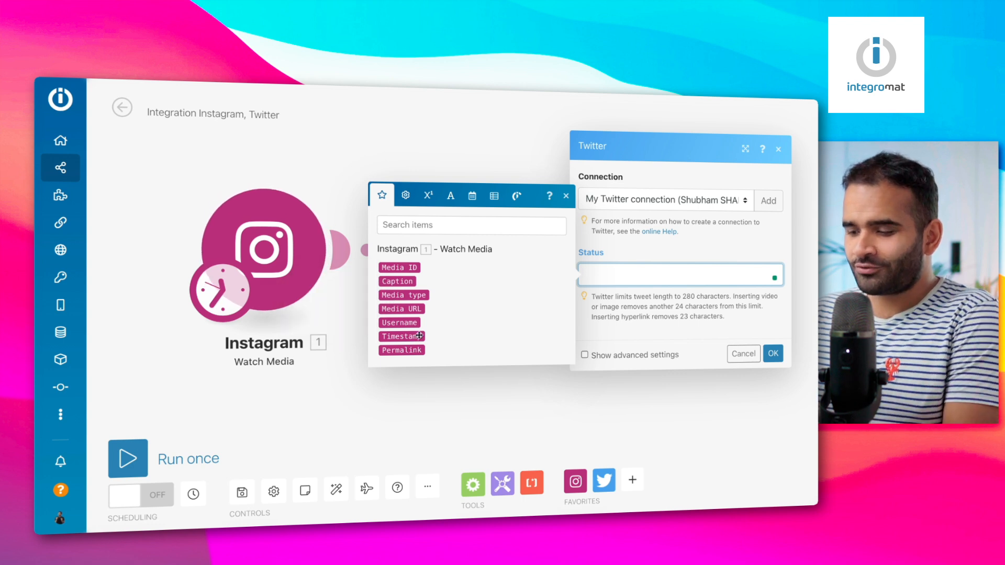
pyautogui.click(403, 308)
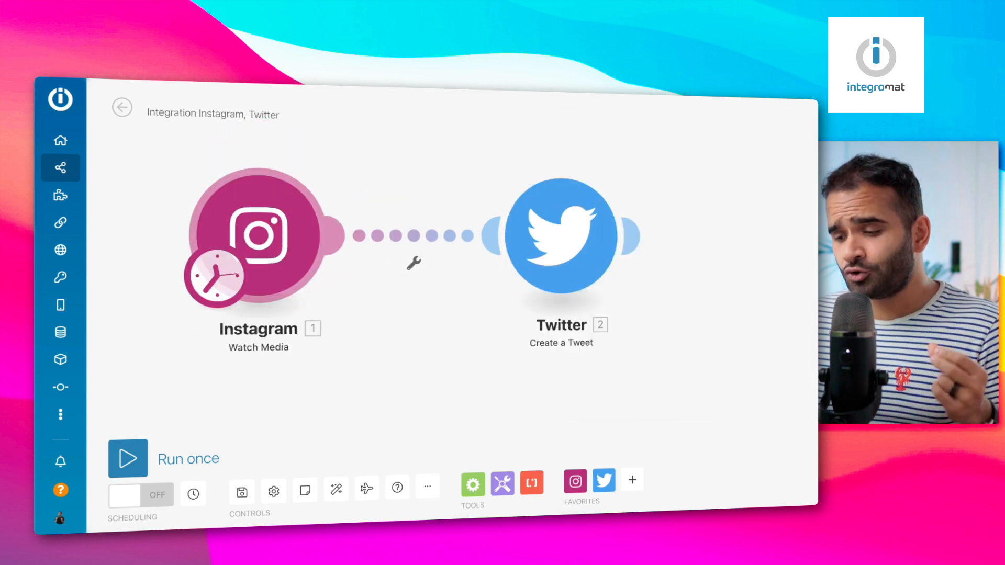
pyautogui.rightClick(284, 241)
pyautogui.click(299, 264)
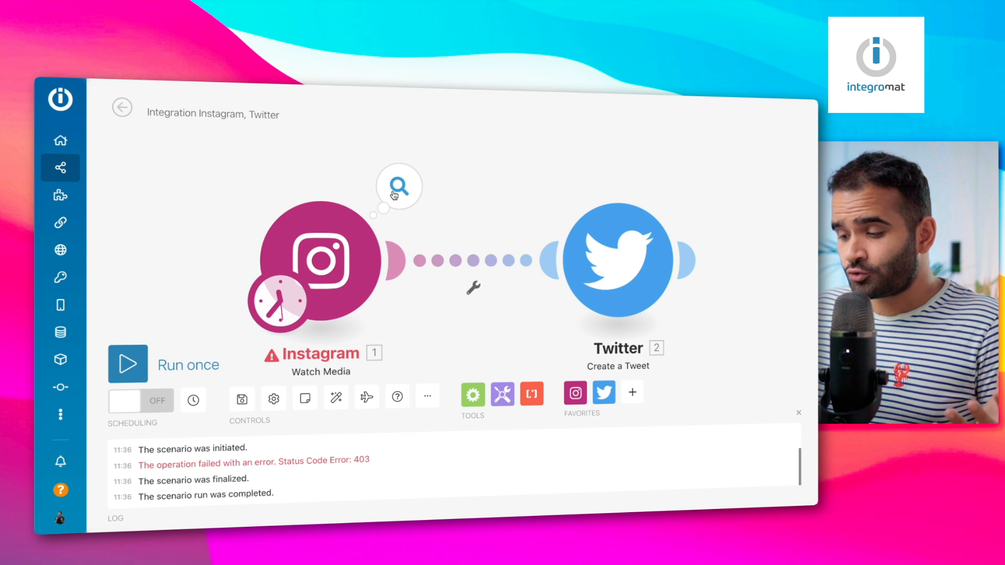
# Review the Instagram 403 RuntimeError and module settings, then run the Todoist-to-Notion scenario once
pyautogui.click(395, 196)
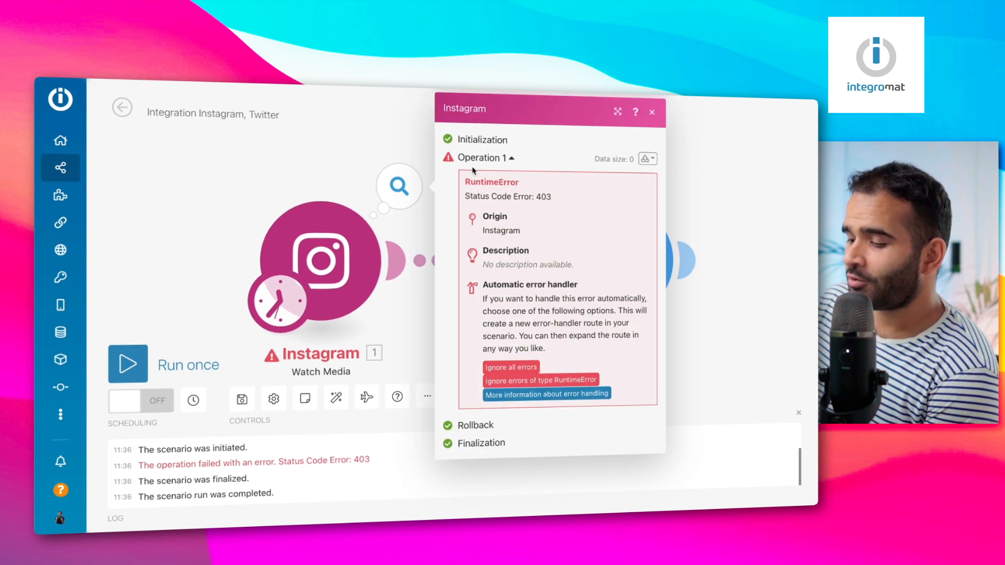
pyautogui.click(352, 284)
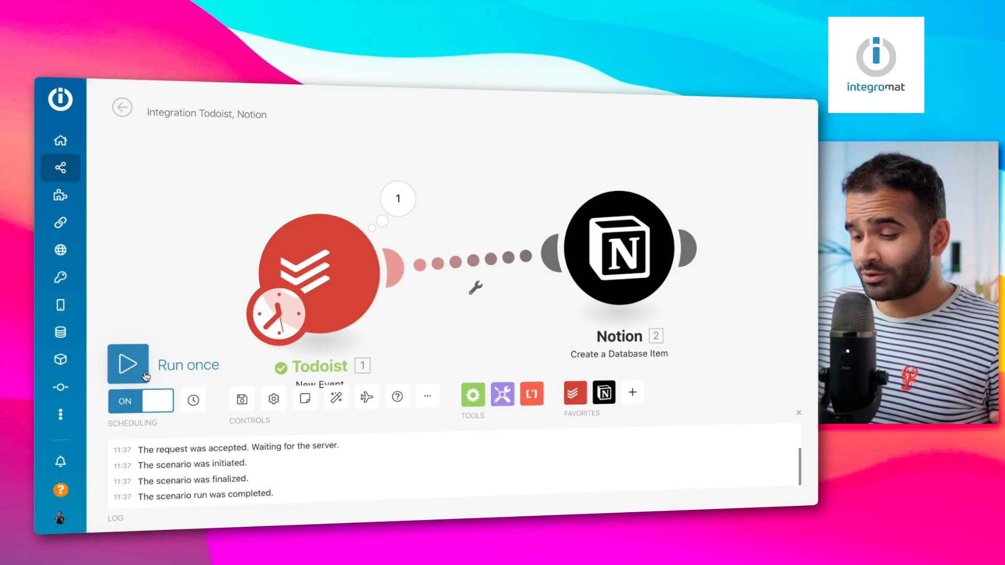
pyautogui.click(146, 376)
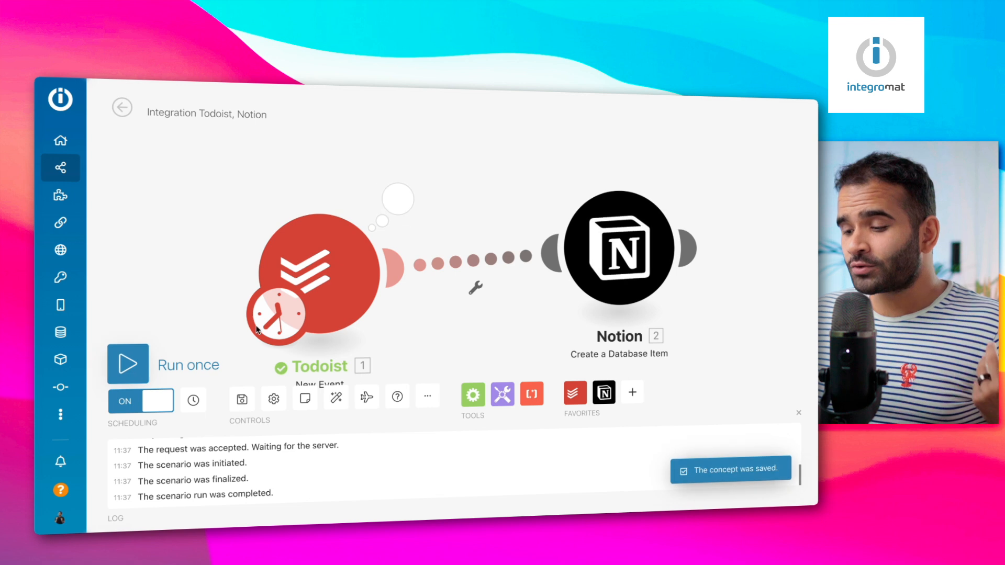
# Run the Todoist-to-Notion scenario again and review the Todoist and Notion output bundles
pyautogui.click(130, 363)
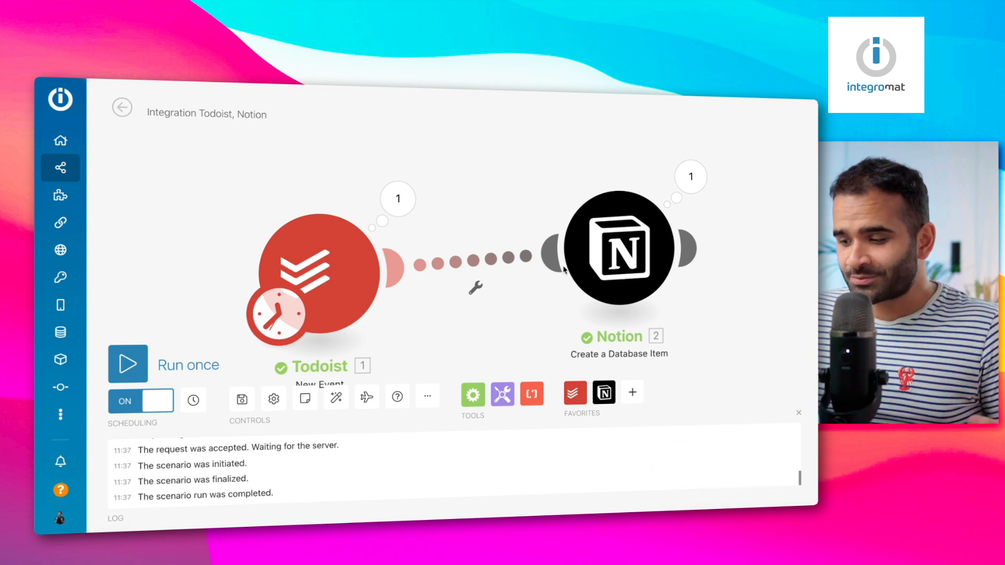
pyautogui.click(399, 201)
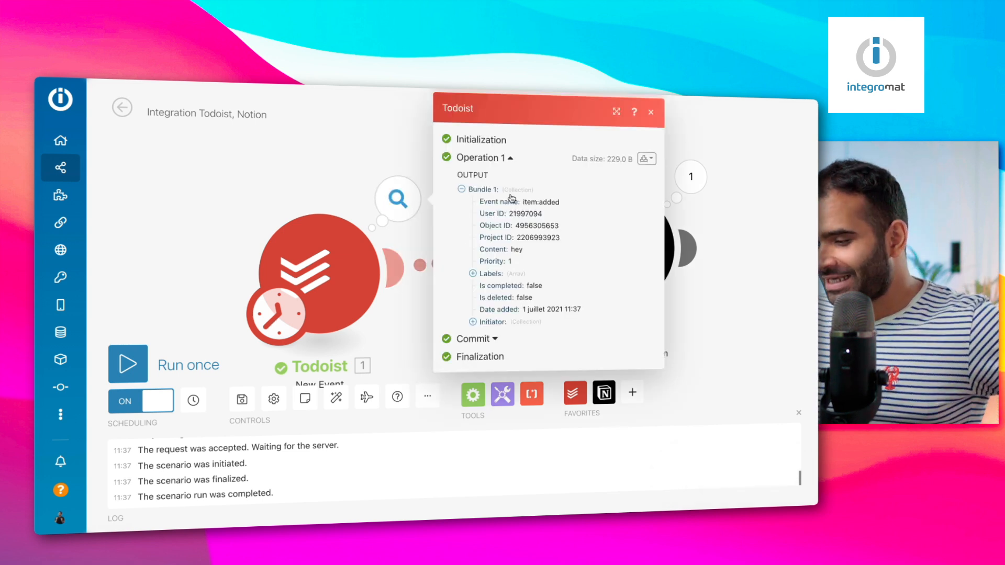
pyautogui.click(764, 261)
pyautogui.click(691, 176)
pyautogui.click(792, 338)
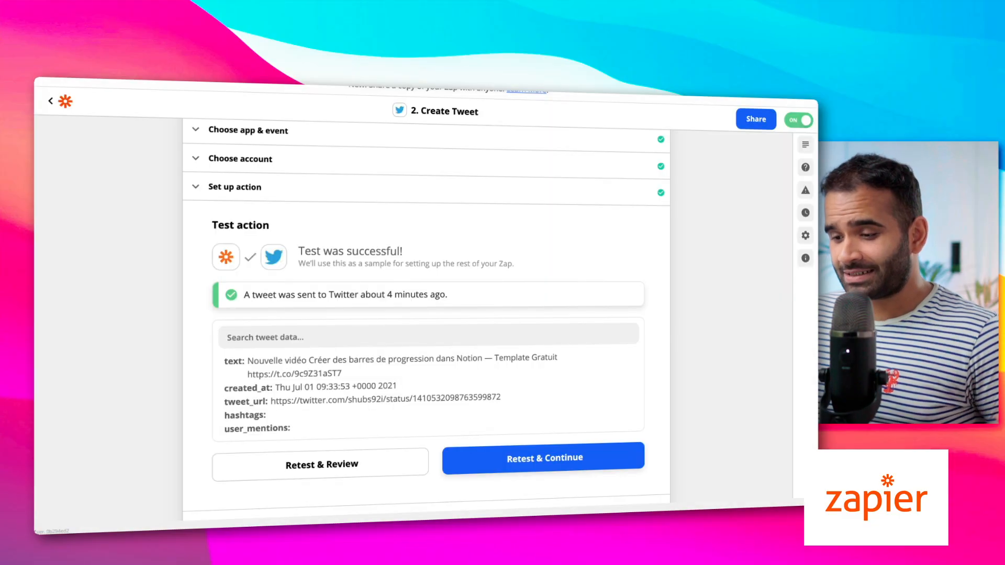
# Return from the tweet step to the Zaps list and view Zap History's run statuses
pyautogui.click(52, 103)
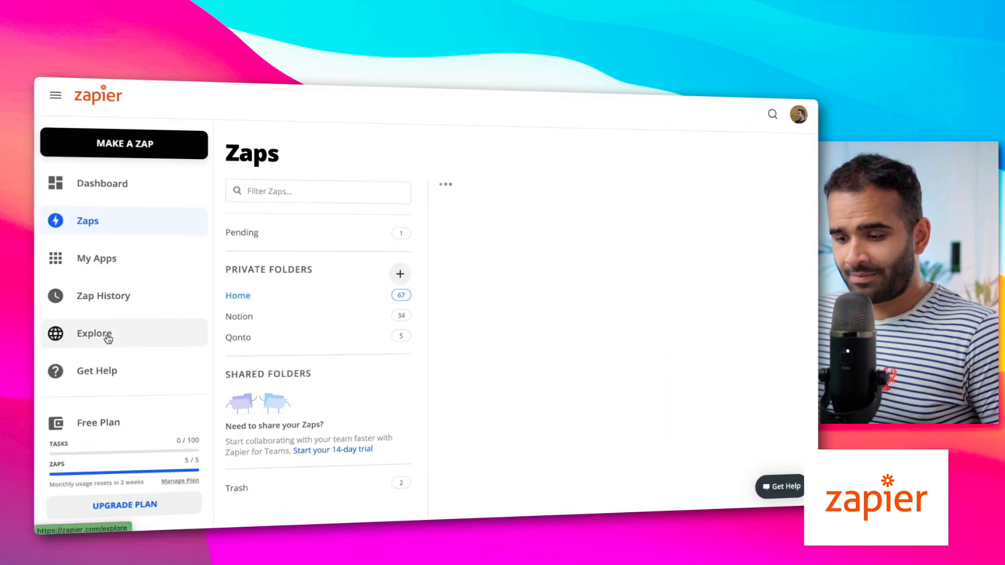
pyautogui.click(120, 304)
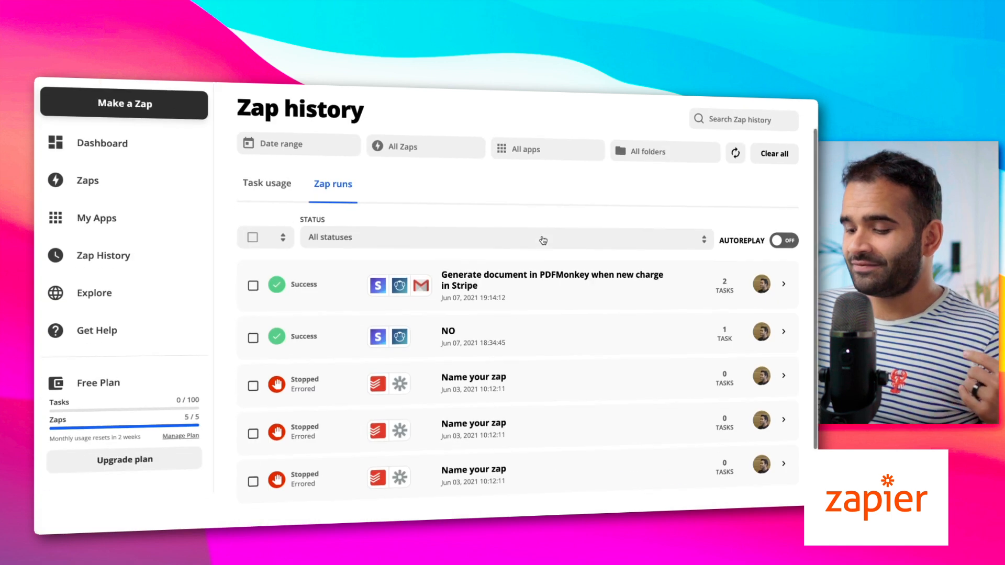
pyautogui.scroll(-2, 543, 241)
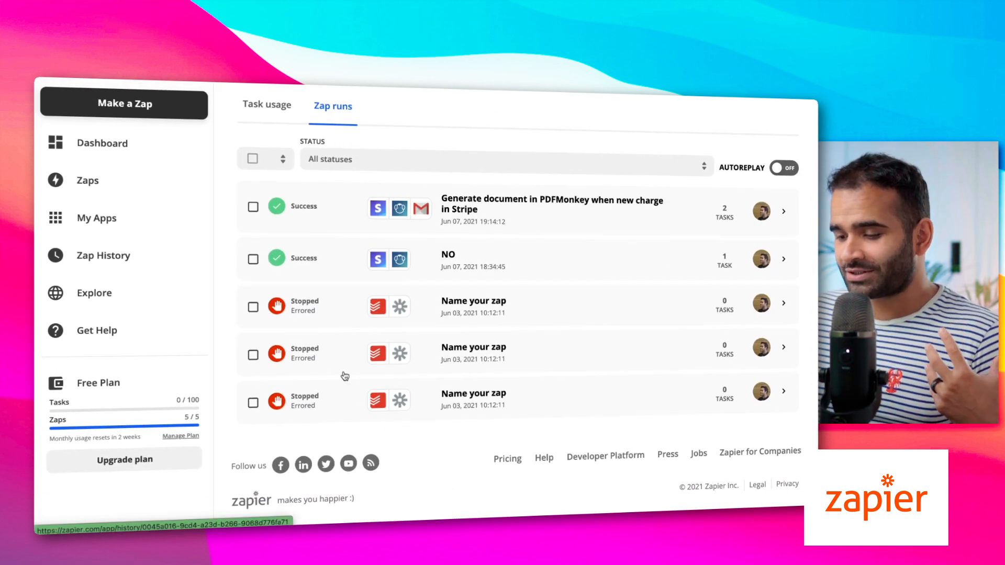
pyautogui.scroll(2, 692, 220)
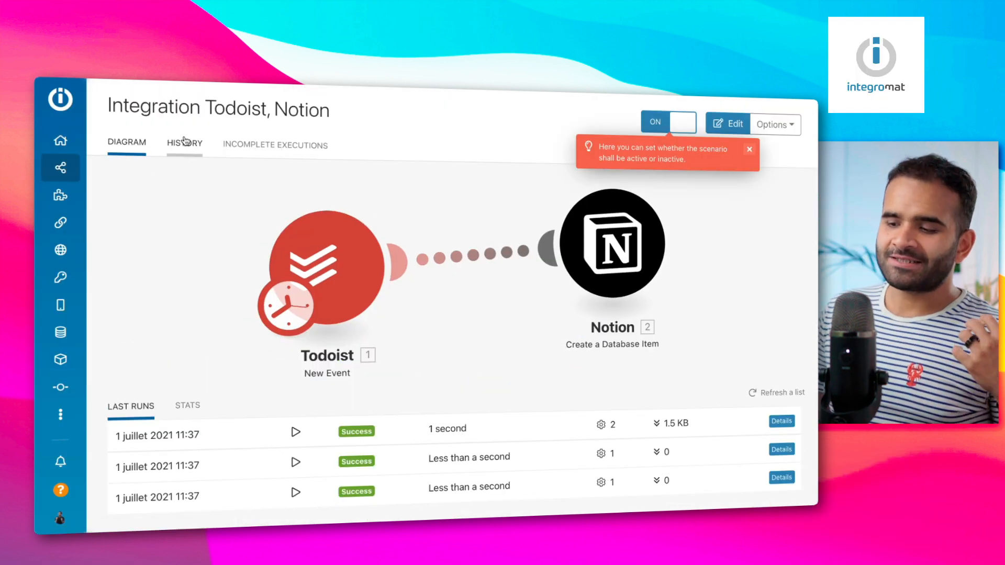
# Show the Todoist, Notion scenario's HISTORY table of runs, edits and daily checks
pyautogui.click(185, 141)
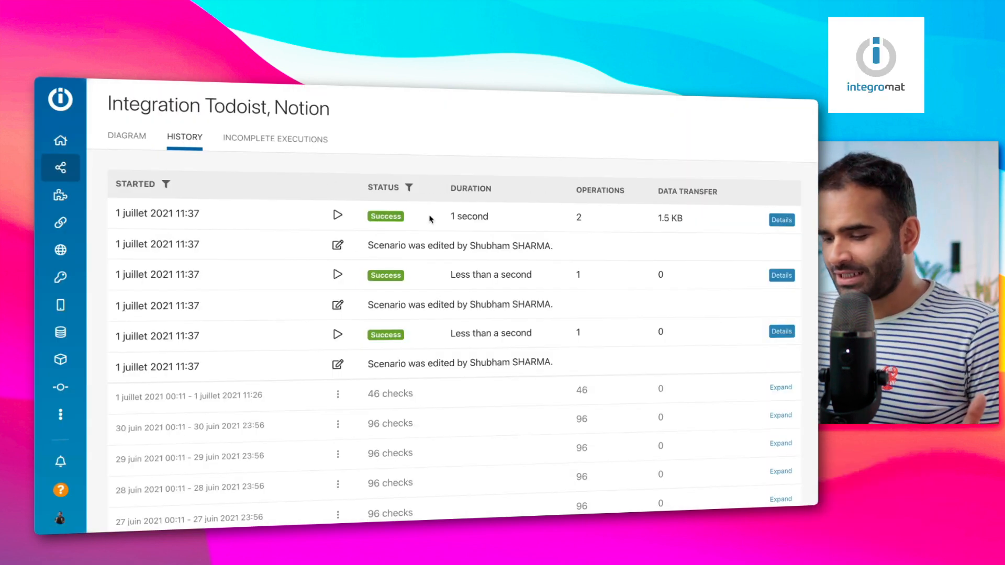
pyautogui.scroll(-5, 456, 322)
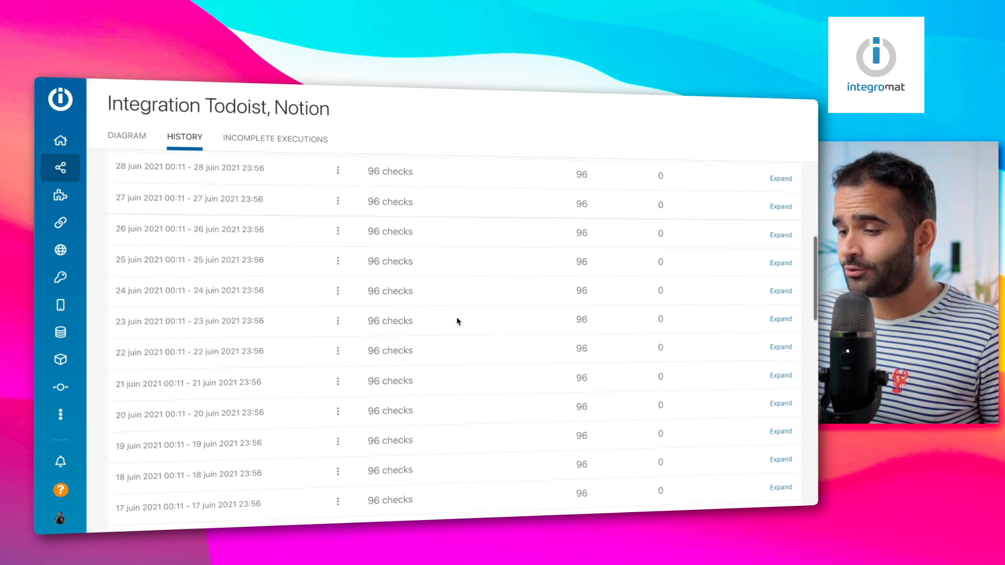
pyautogui.scroll(5, 450, 308)
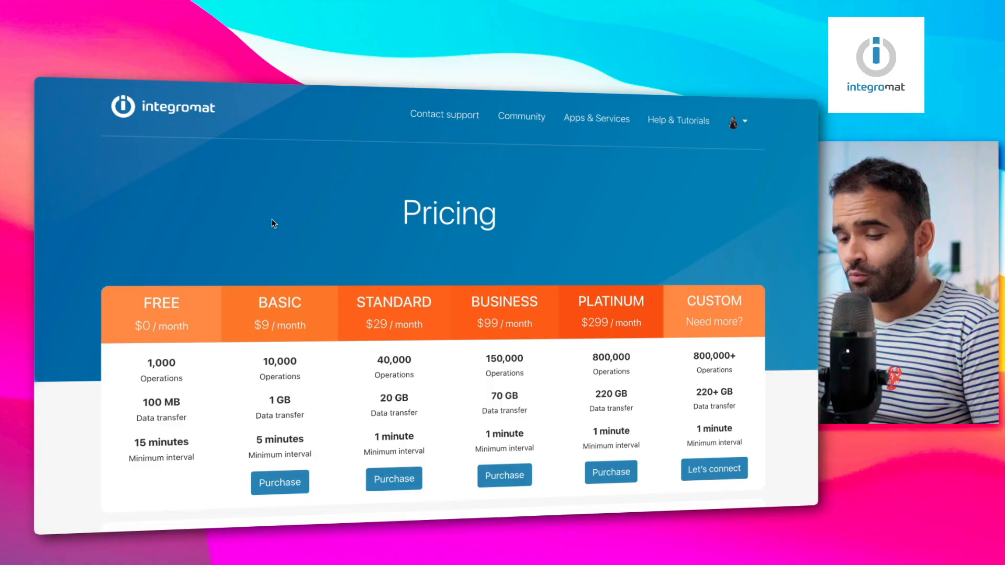
pyautogui.scroll(-3, 218, 178)
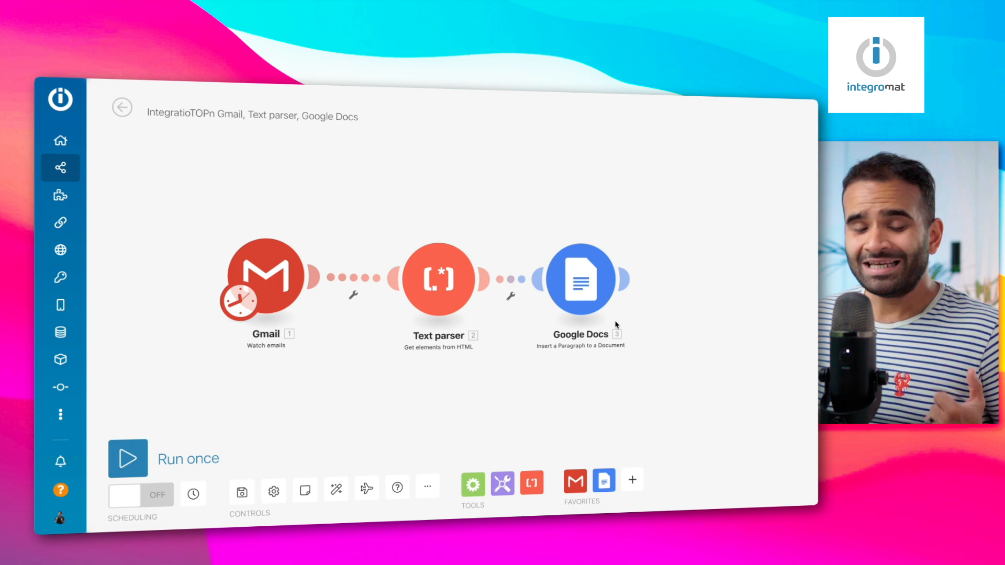
# Add a Router from Flow Control after the Google Docs step
pyautogui.click(472, 484)
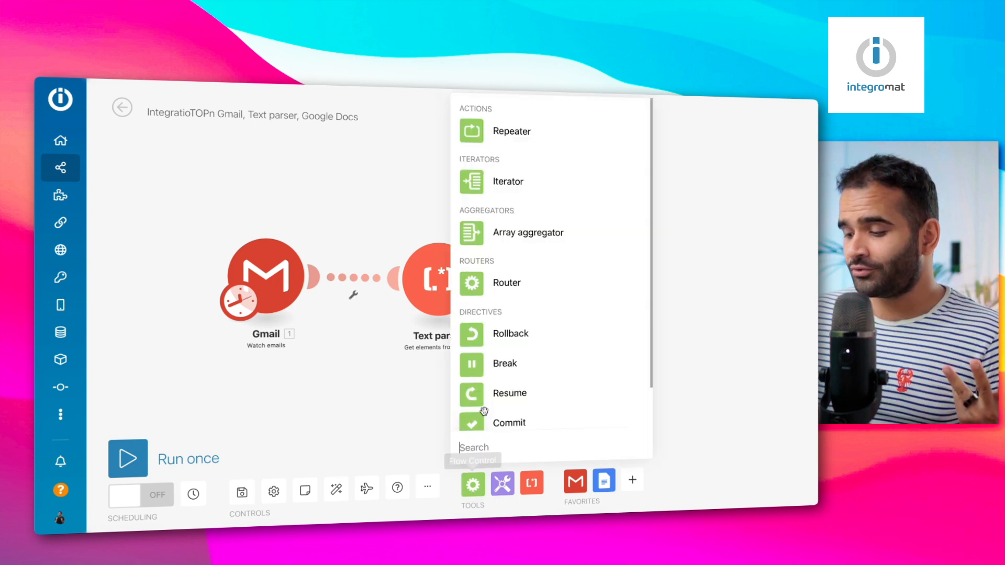
pyautogui.click(486, 273)
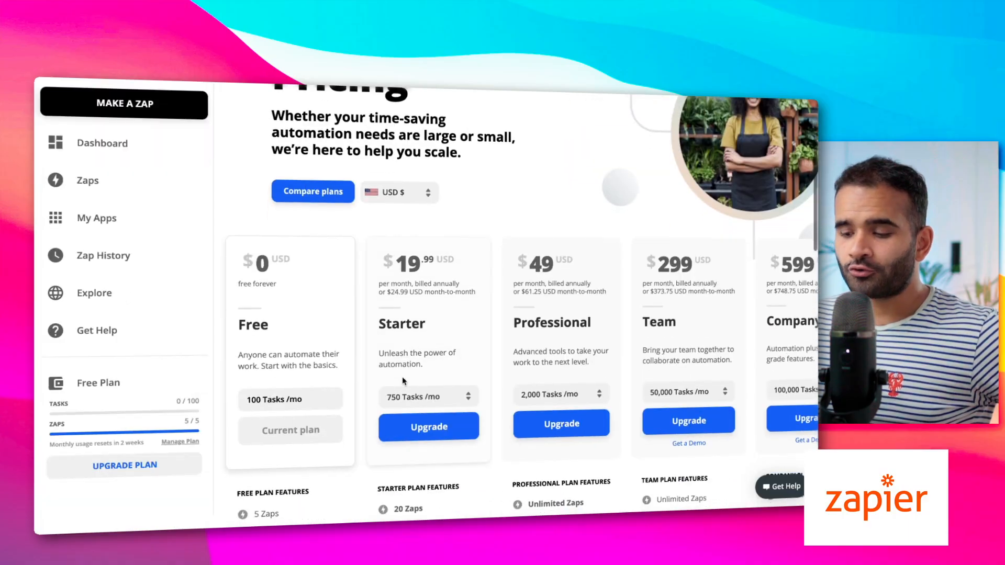
pyautogui.scroll(-3, 402, 376)
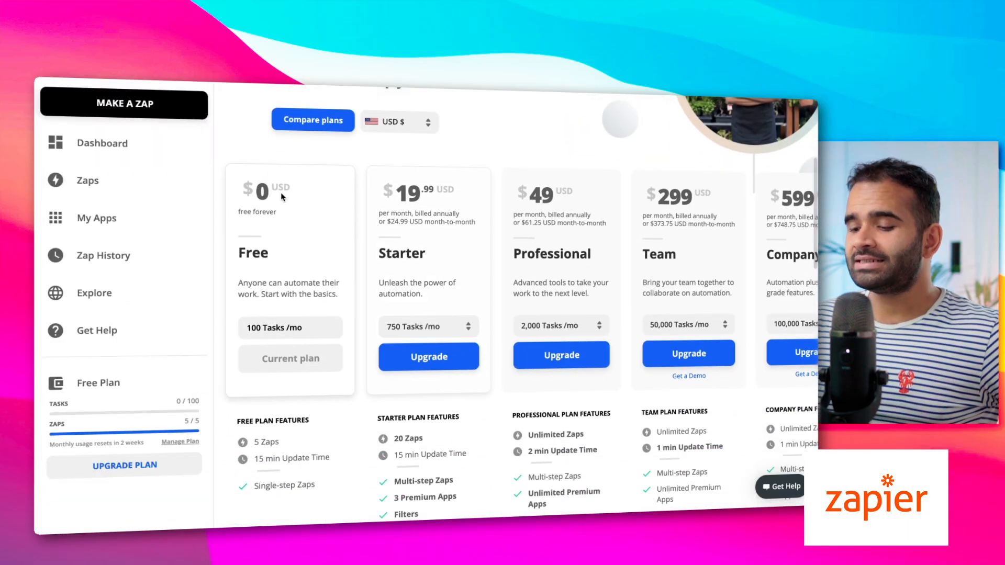
pyautogui.scroll(1, 336, 358)
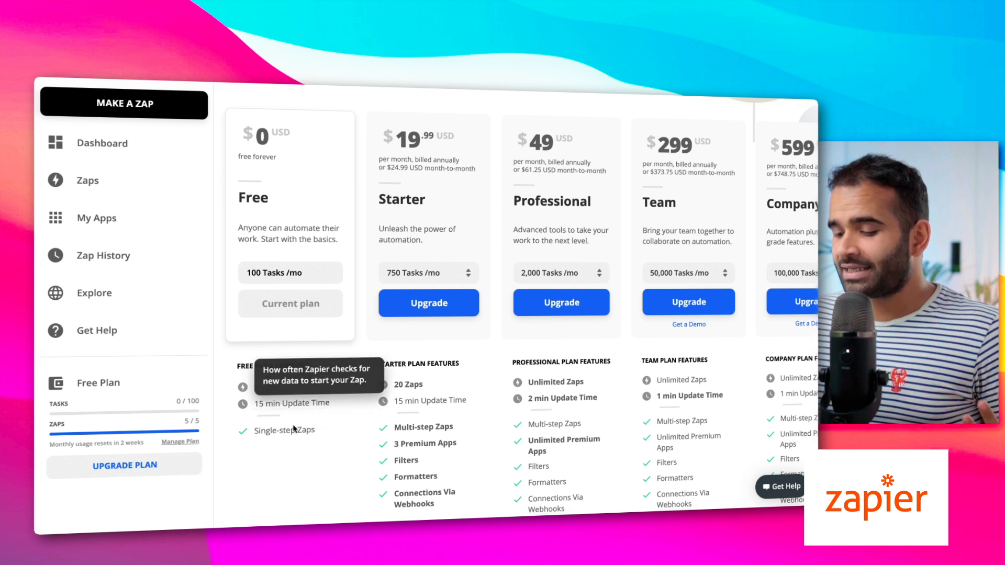
pyautogui.moveTo(293, 429)
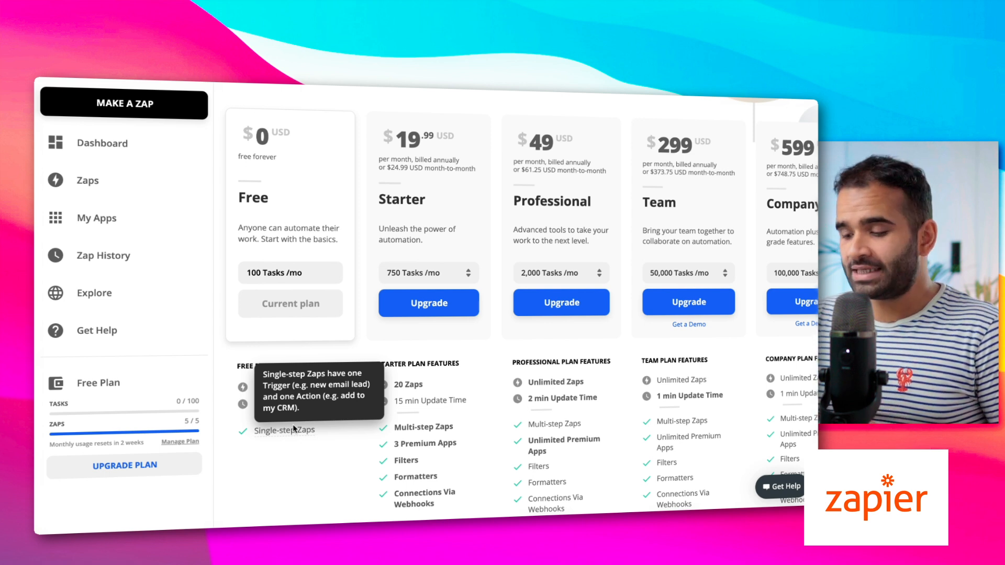
pyautogui.scroll(1, 314, 493)
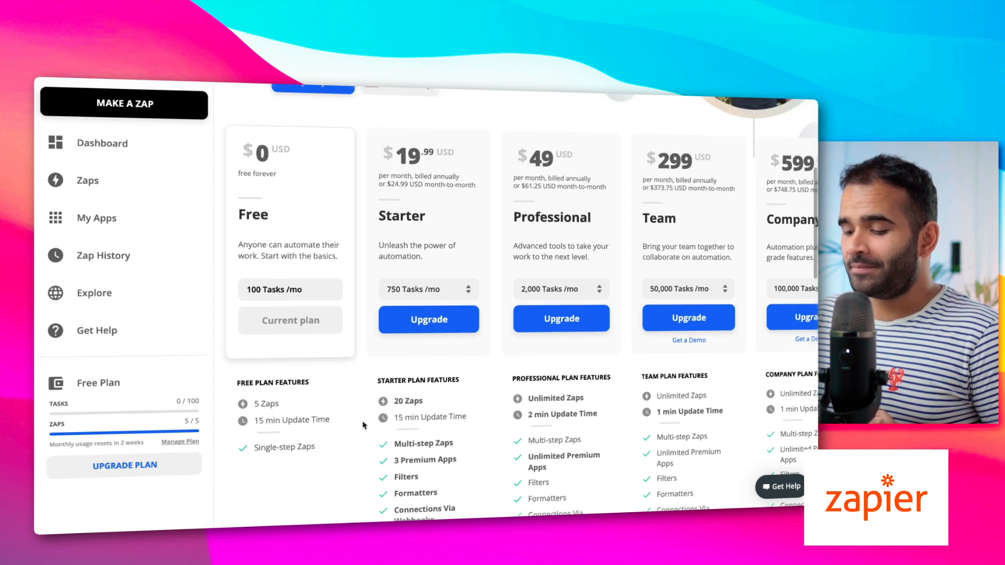
pyautogui.scroll(-5, 364, 425)
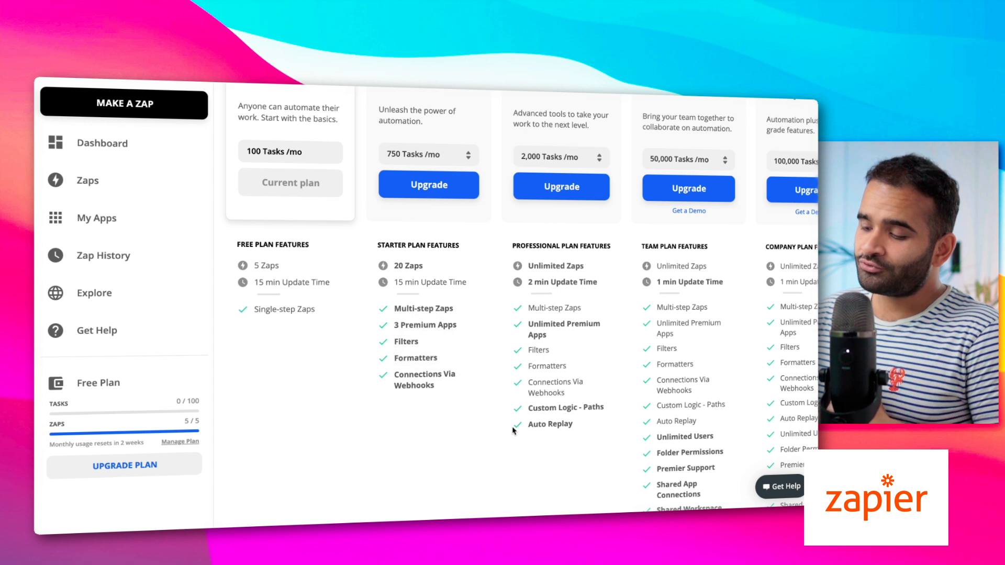
pyautogui.scroll(2, 429, 324)
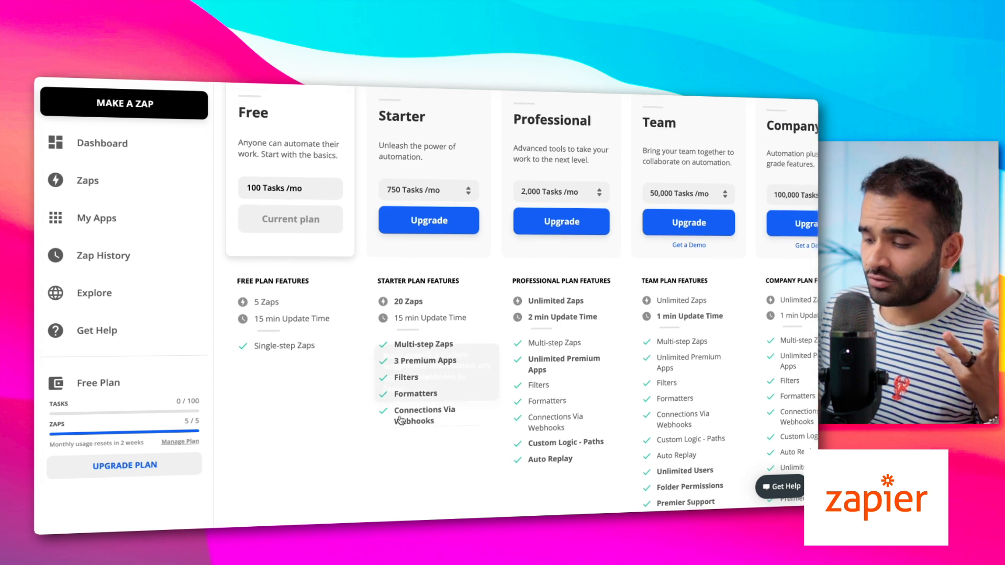
pyautogui.moveTo(422, 343)
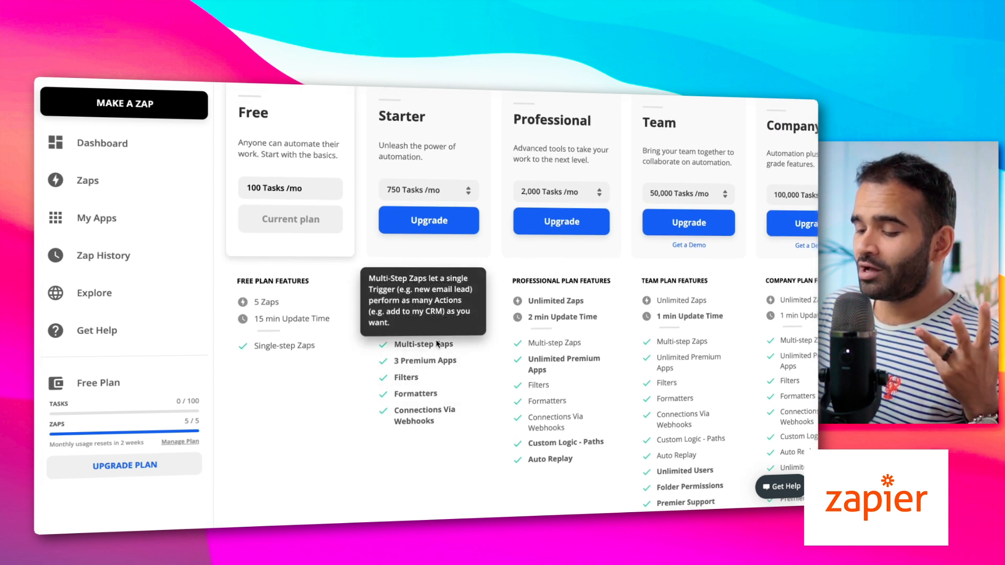